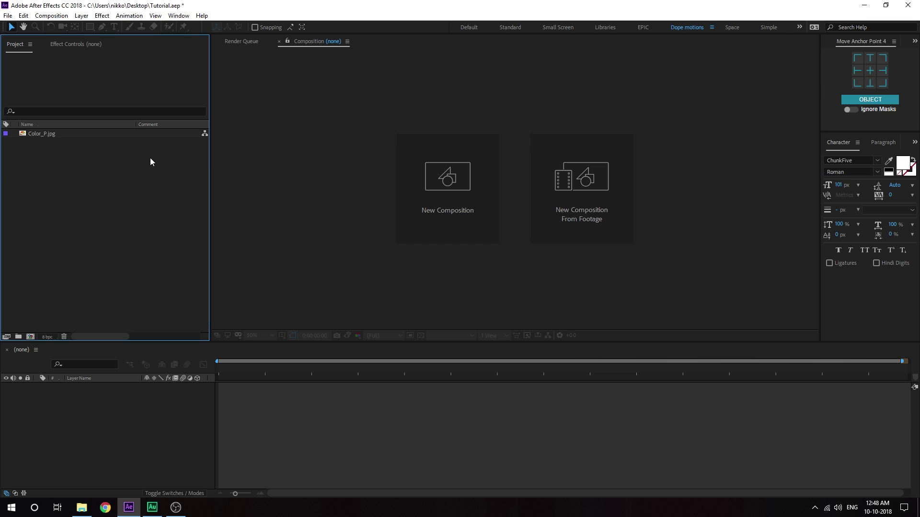
Step: Create a composition named Main from the HDTV 1080 29.97 preset with a 60 fps frame rate
left_click(416, 185)
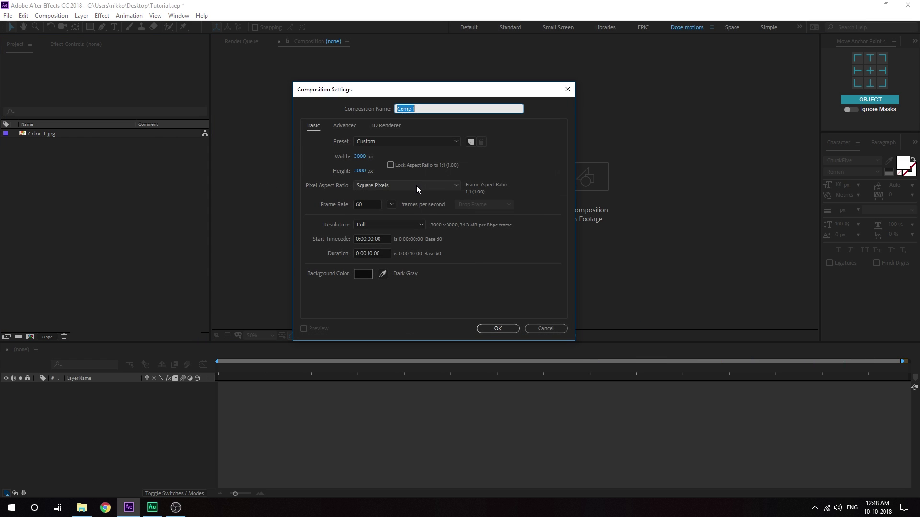
left_click(376, 141)
left_click(390, 394)
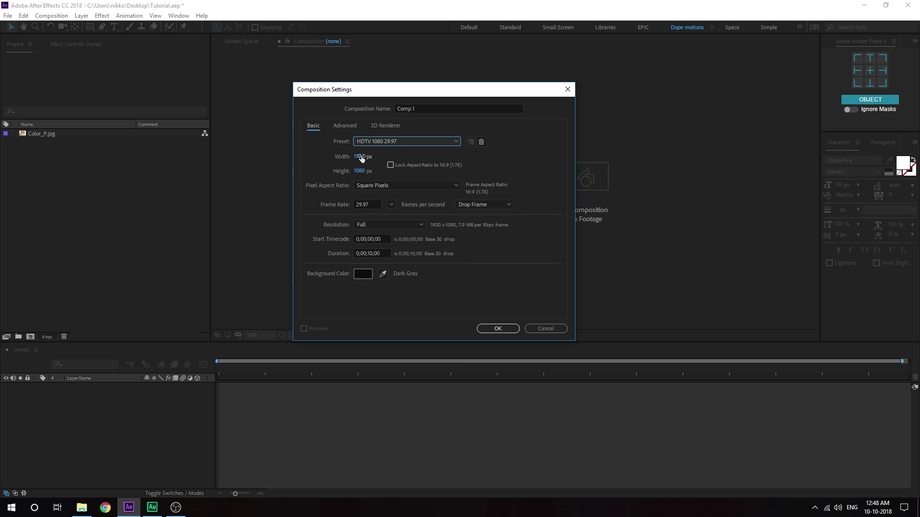
double_click(425, 107)
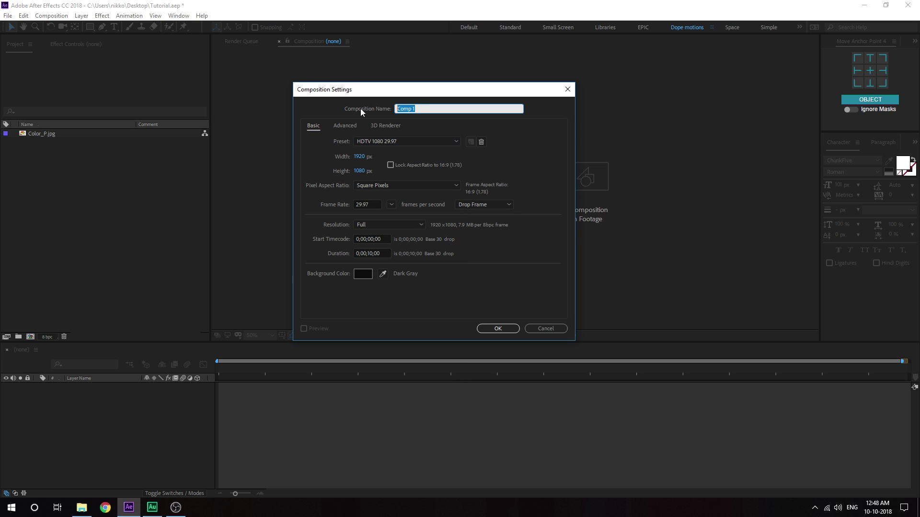
type("main")
left_click(390, 204)
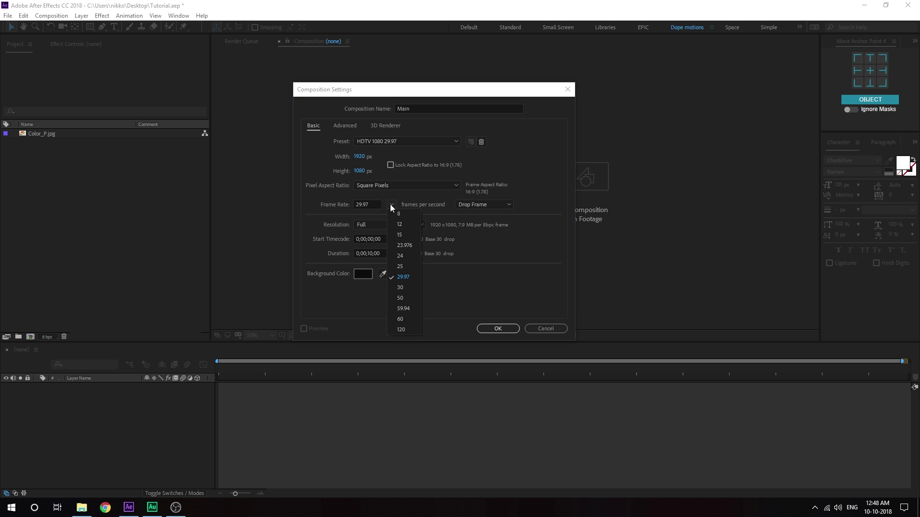
left_click(401, 319)
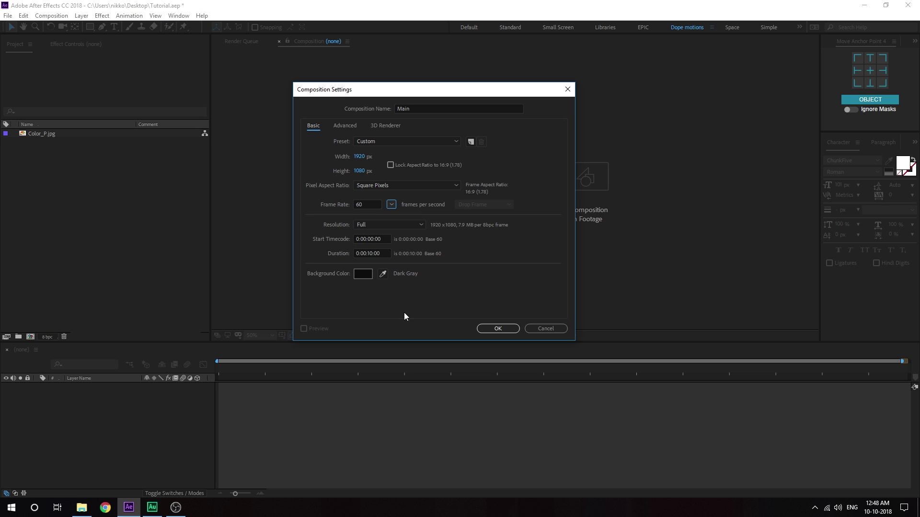
left_click(499, 328)
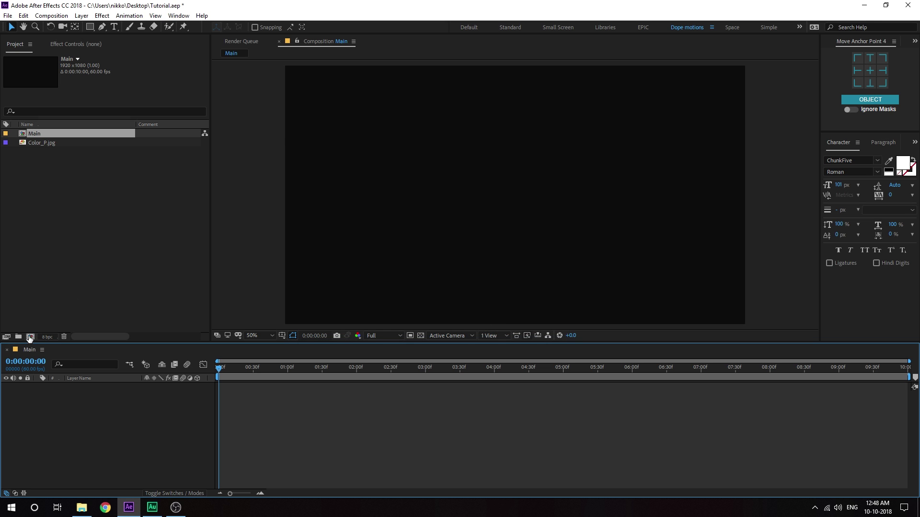
Step: Create a 3000x3000 composition named Shape_01 and fill it with a white solid layer
left_click(30, 337)
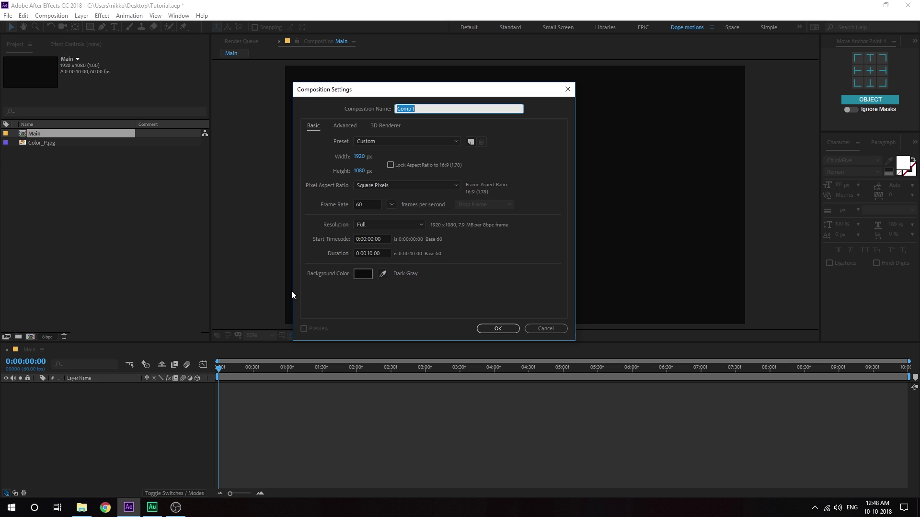
left_click(361, 156)
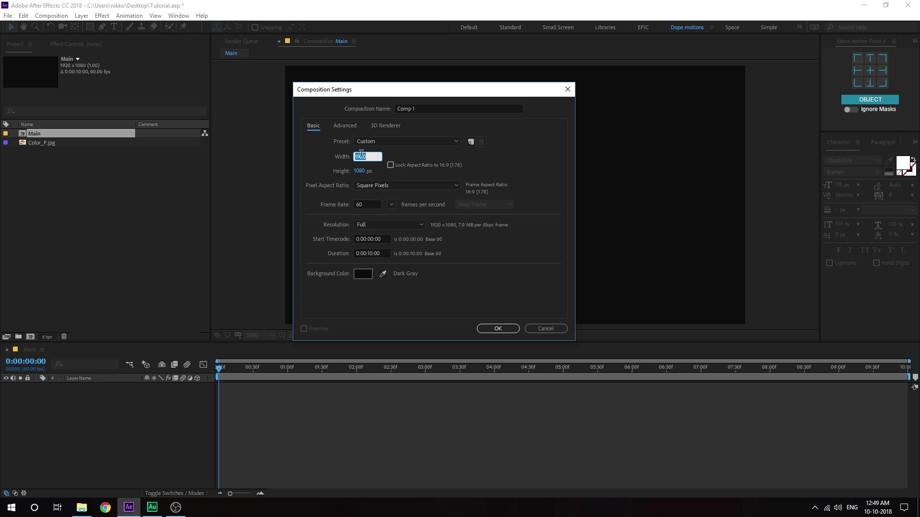
type("3000")
left_click(356, 171)
type("3000")
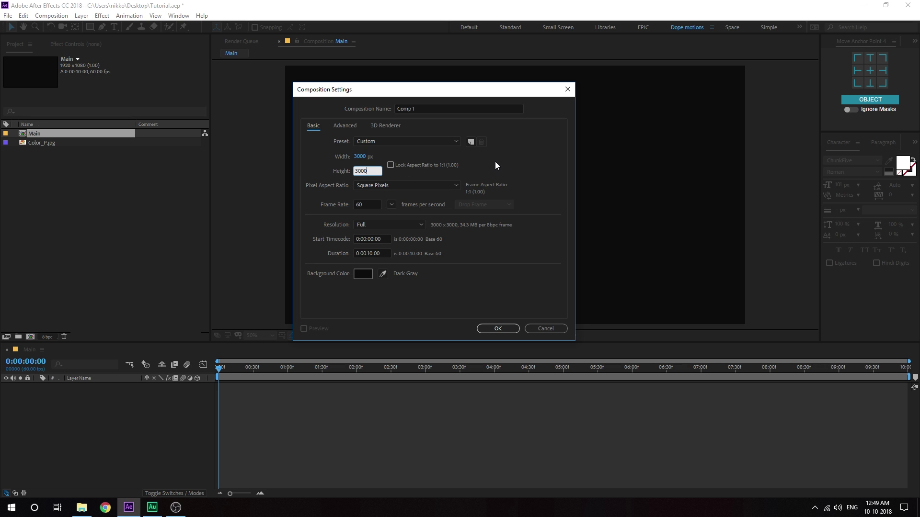
left_click_drag(446, 107, 376, 115)
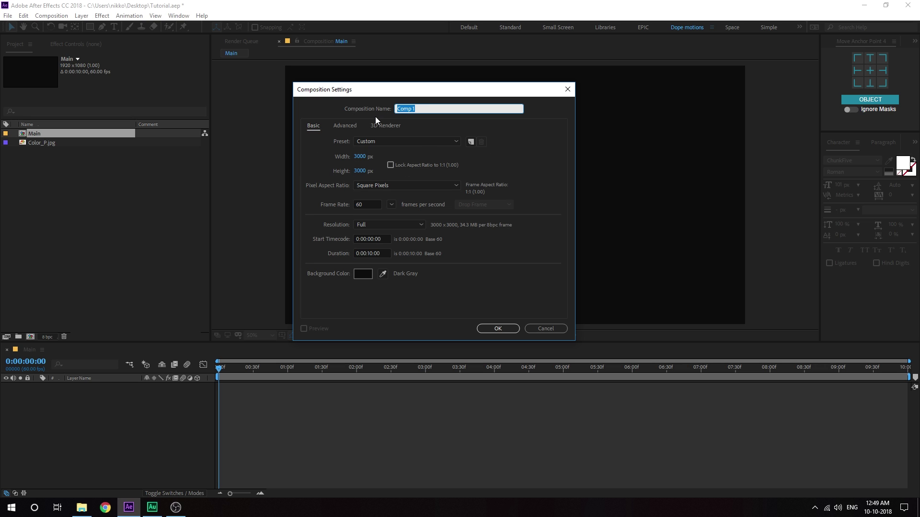
type("Shape_01")
left_click(505, 329)
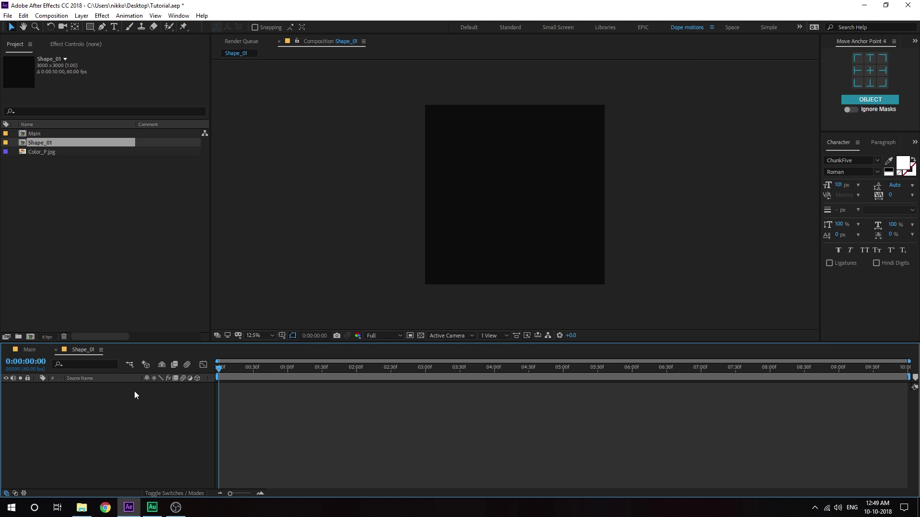
key("ctrl+y")
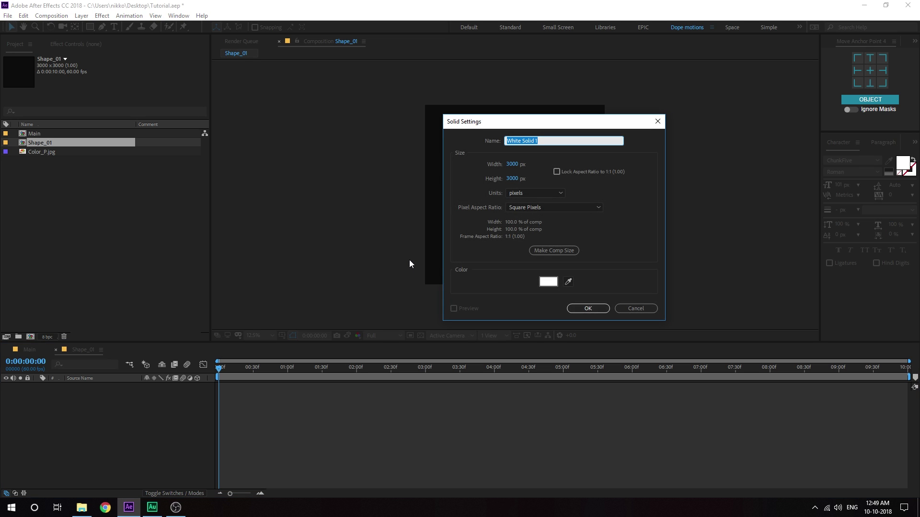
left_click(586, 309)
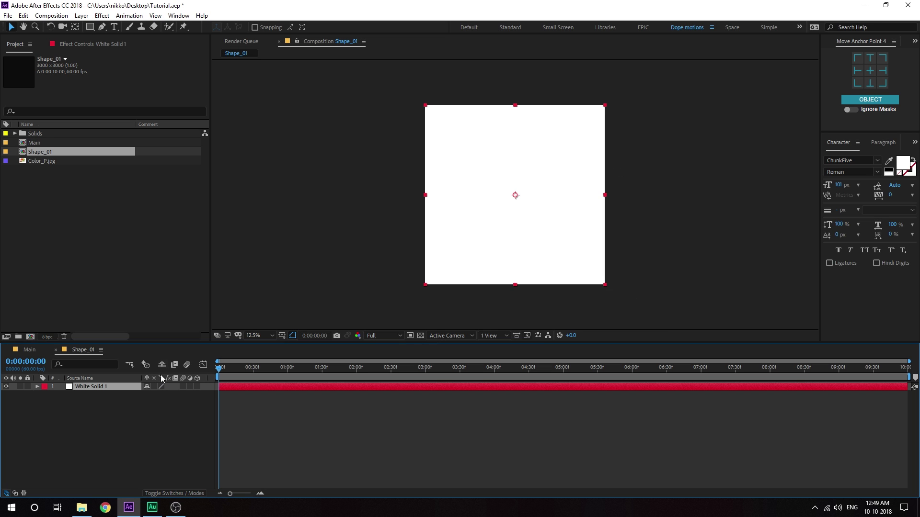
Step: Back in Main, add a rectangle shape layer with proportions constrained, sized to 1000 x 1000
left_click(32, 351)
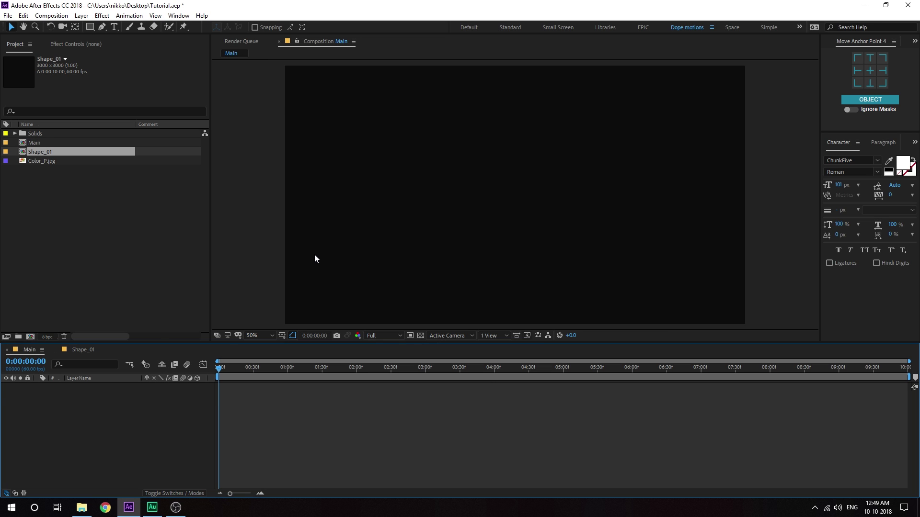
double_click(90, 26)
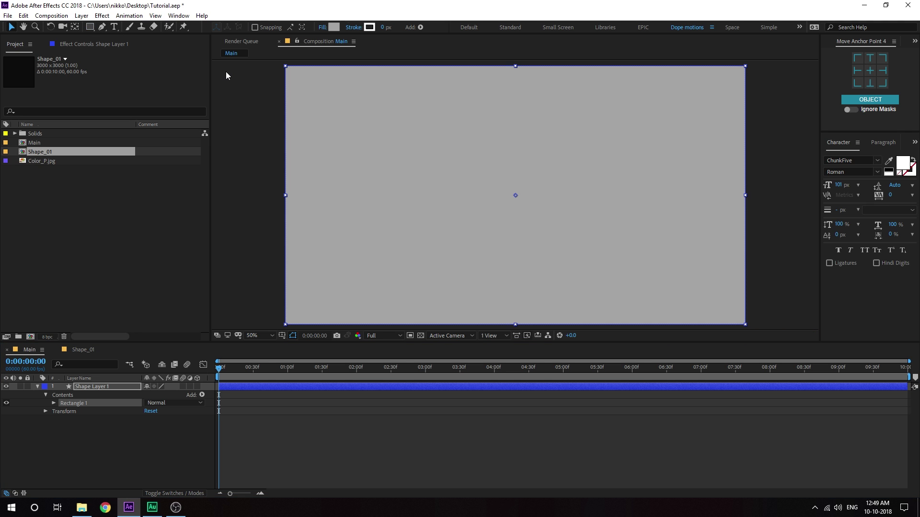
left_click(54, 403)
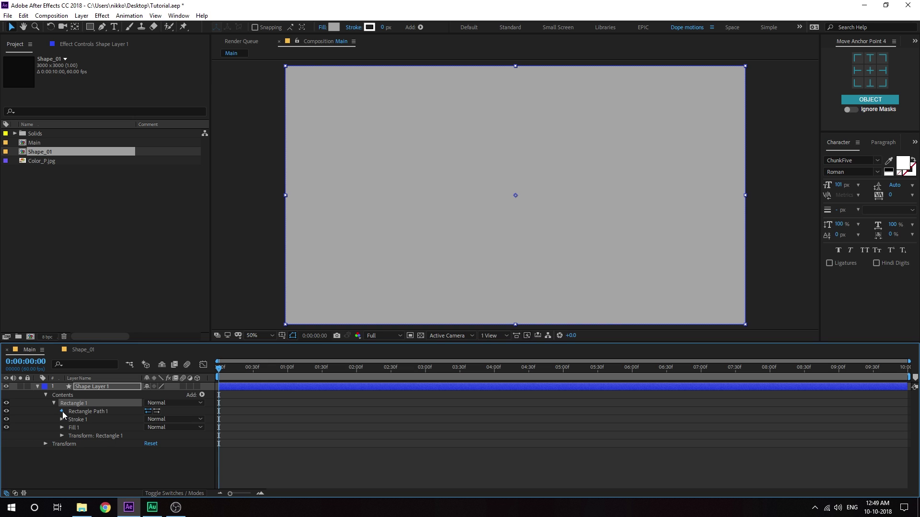
left_click(62, 412)
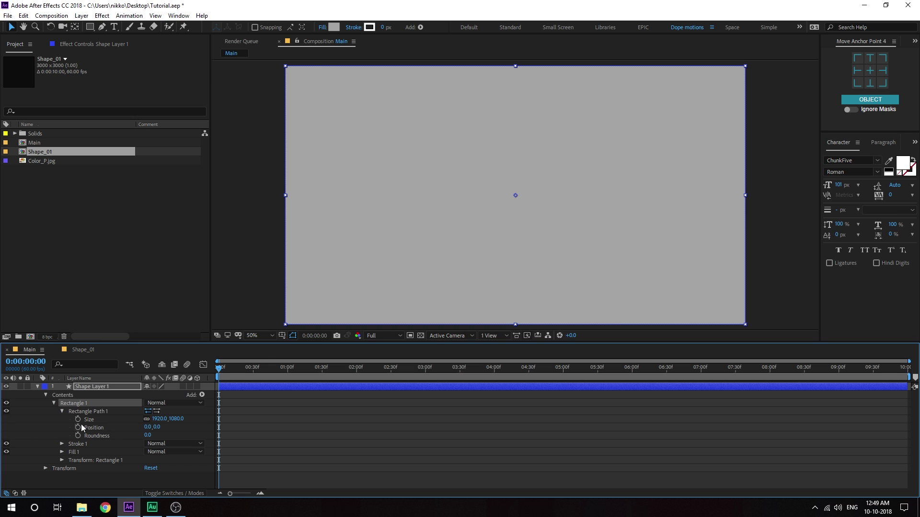
left_click(145, 419, "alt")
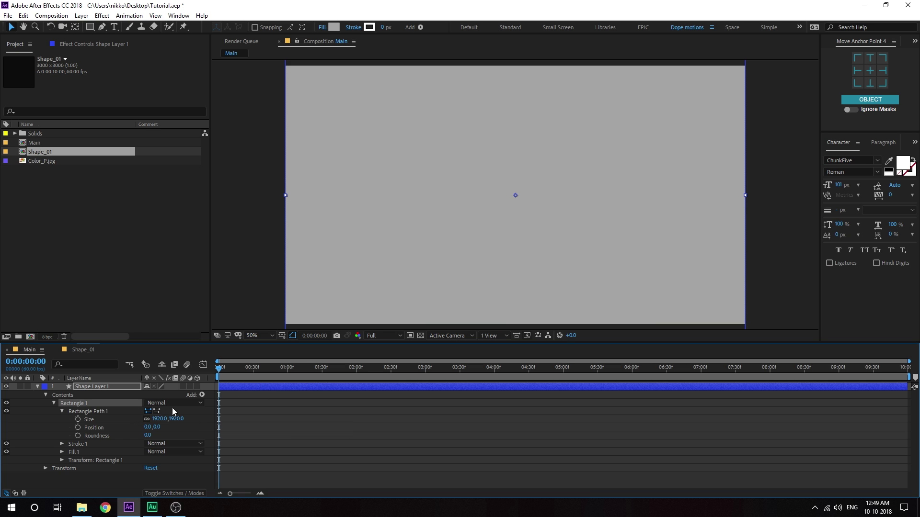
left_click_drag(175, 419, 105, 420)
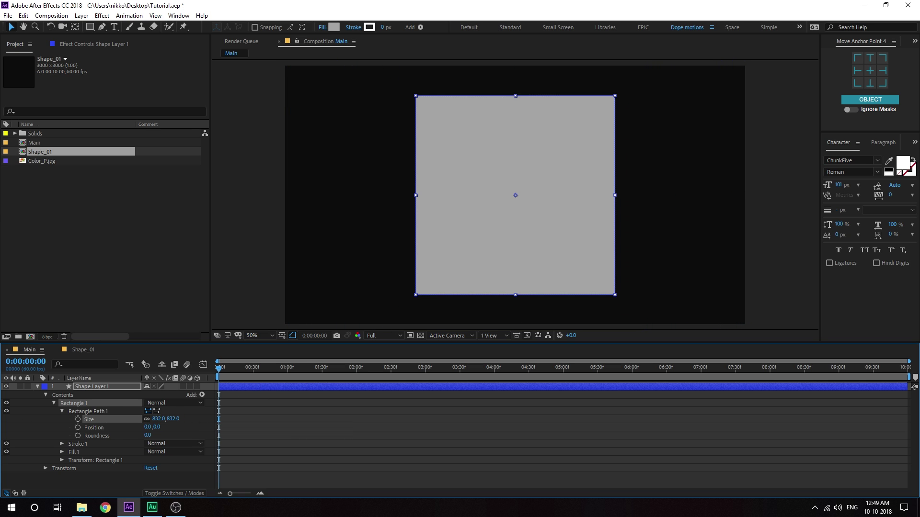
left_click(174, 419)
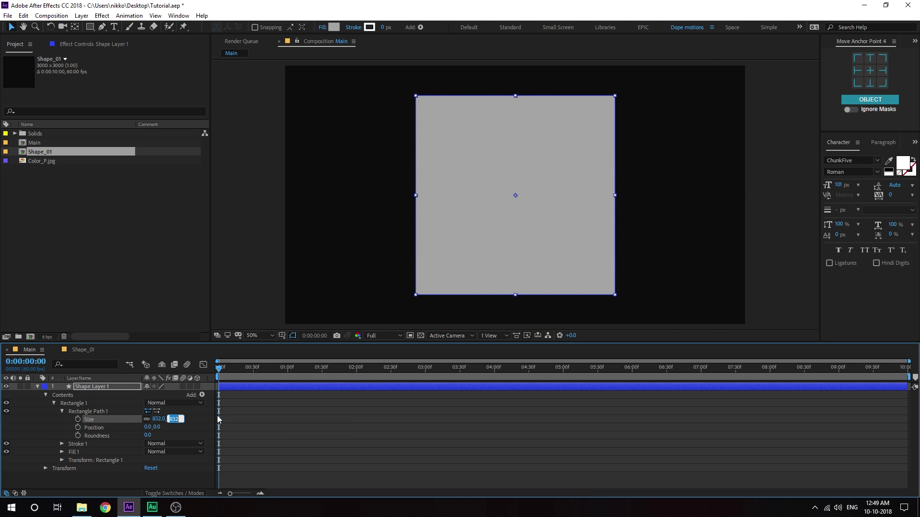
type("1000")
key("Return")
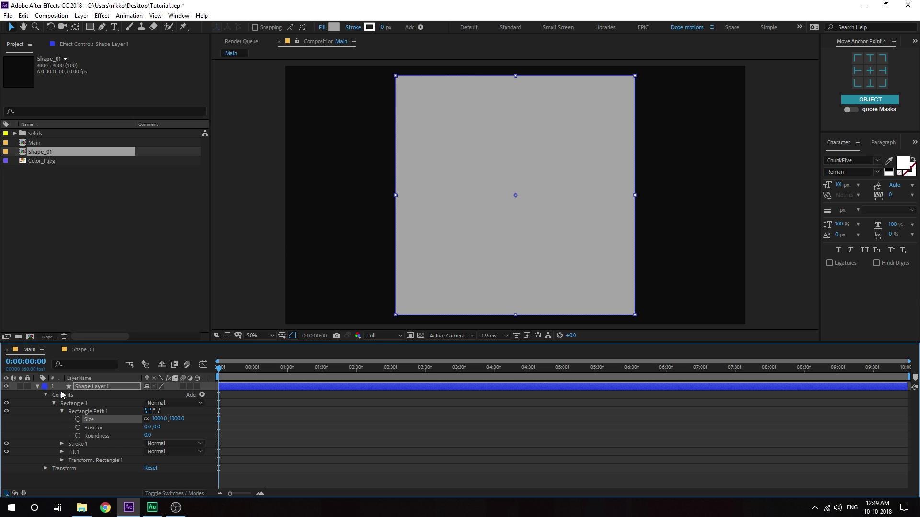
Step: Rename the square shape layer to Guide and lower its opacity to 50%
left_click(89, 386)
key("Return")
type("Gui")
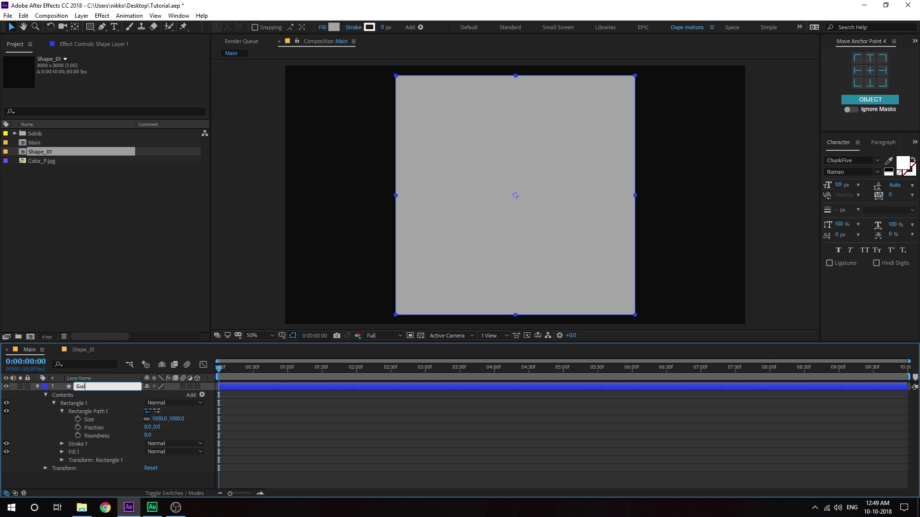
type("de")
key("Return")
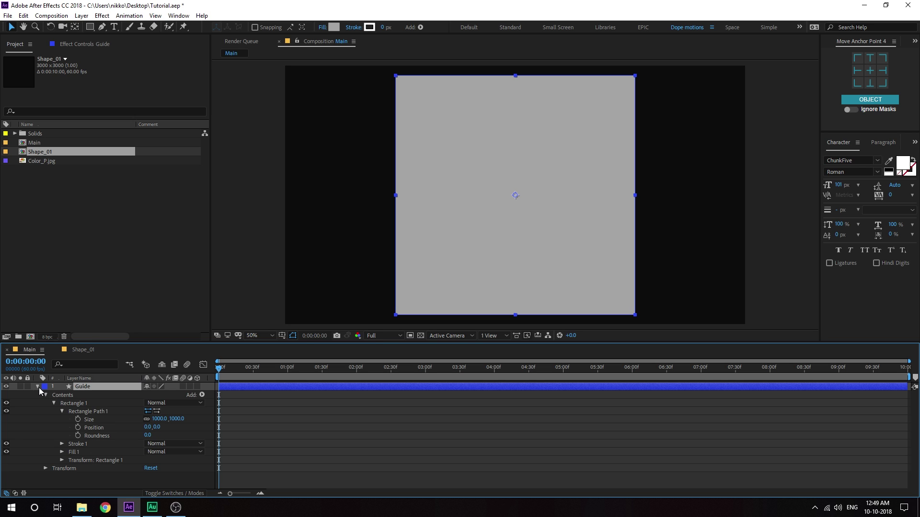
key("t")
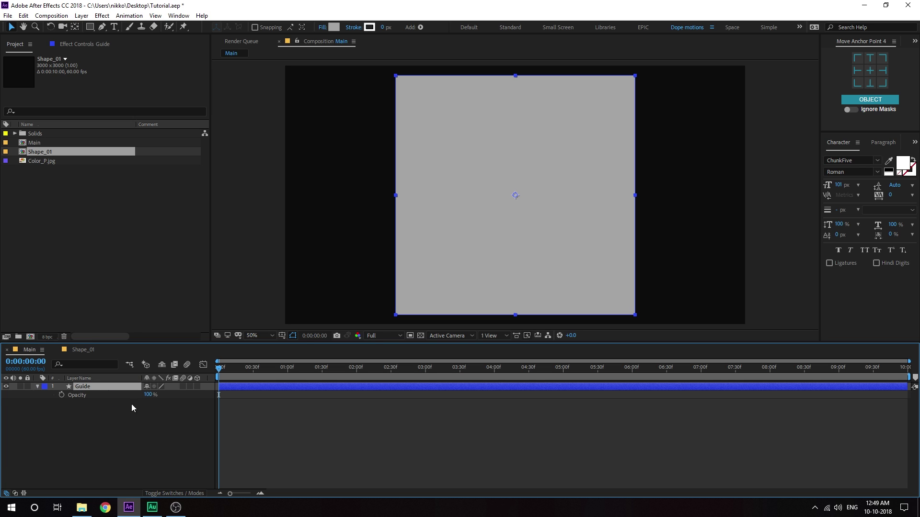
left_click_drag(150, 398, 119, 444)
left_click(119, 444)
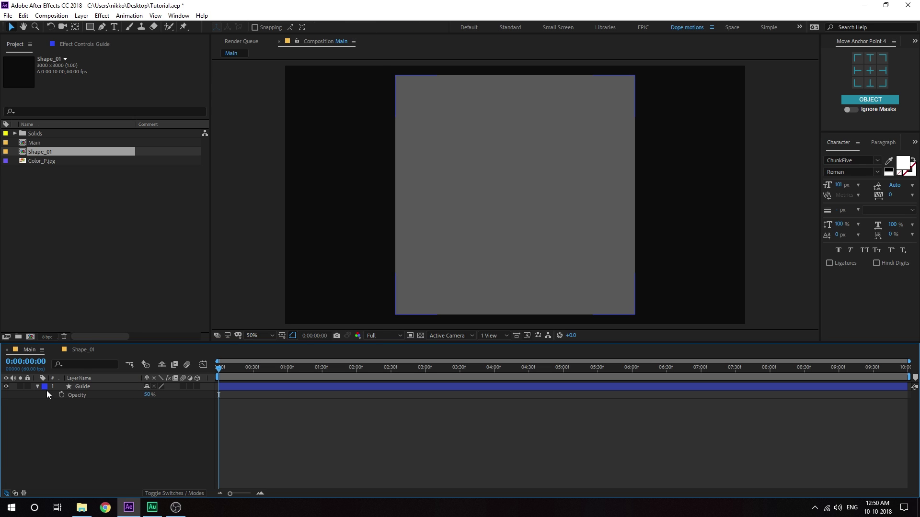
left_click(38, 388)
Step: Place vertical and horizontal guides through the composition centre, lock them, and hide the rulers
left_click_drag(199, 343, 197, 377)
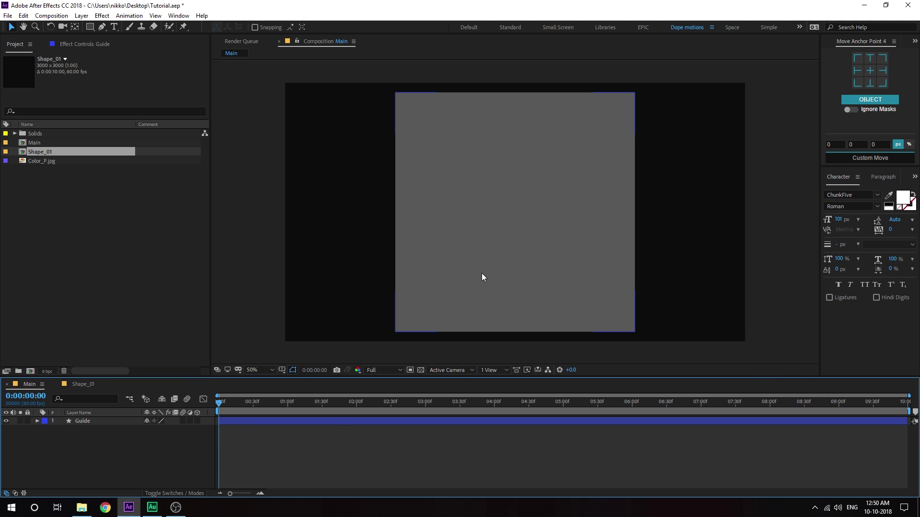
key("apostrophe")
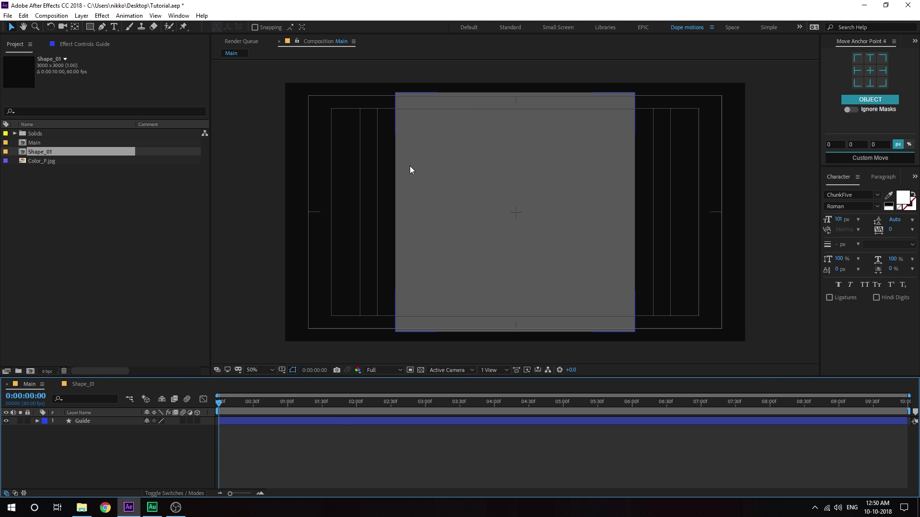
key("ctrl+r")
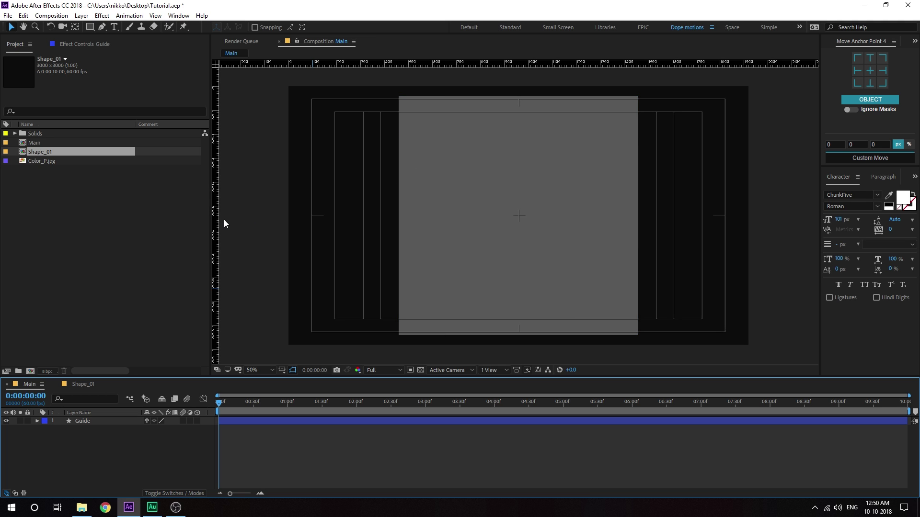
key("slash")
left_click_drag(215, 208, 518, 255)
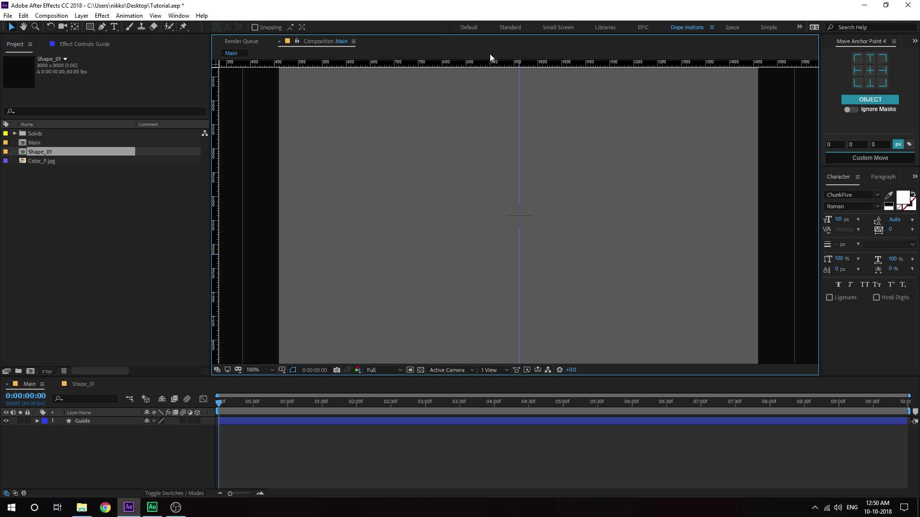
left_click_drag(488, 62, 492, 215)
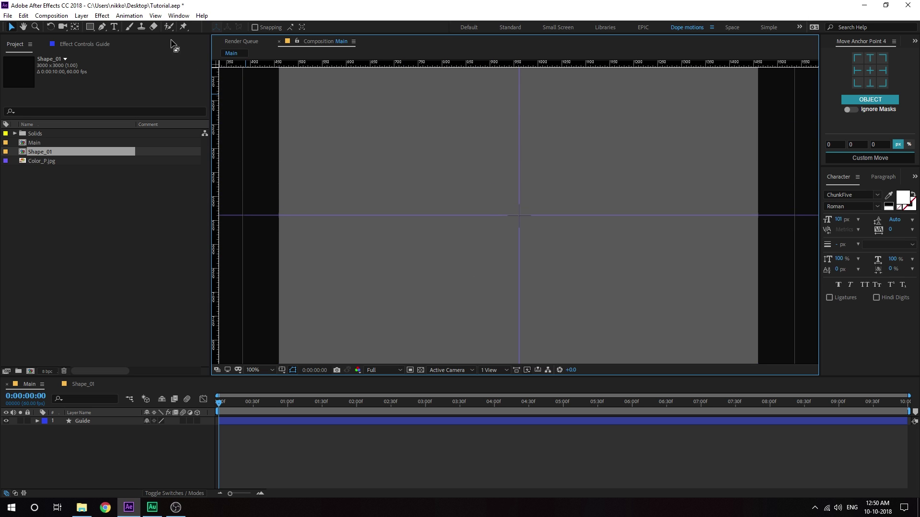
left_click(156, 16)
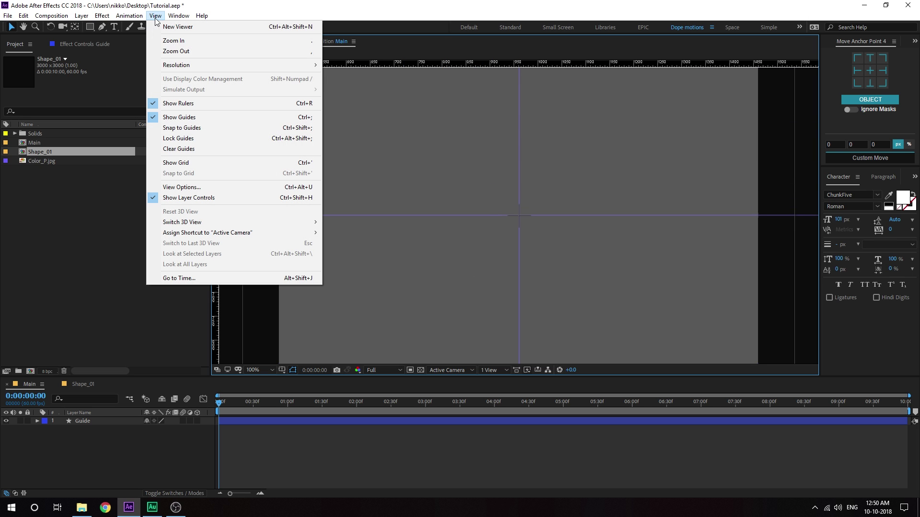
left_click(202, 139)
key("ctrl+r")
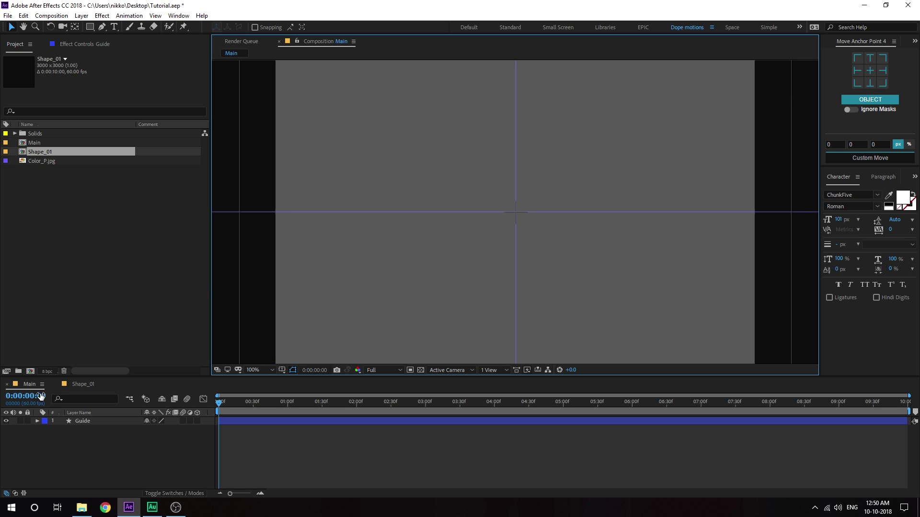
Step: Add Shape_01 to Main as a layer scaled to 16.5%
key("comma")
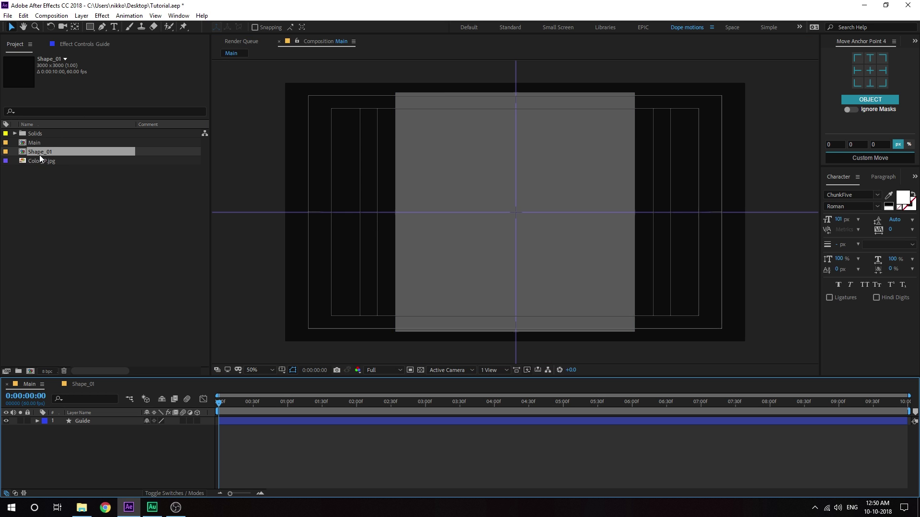
left_click_drag(40, 153, 88, 421)
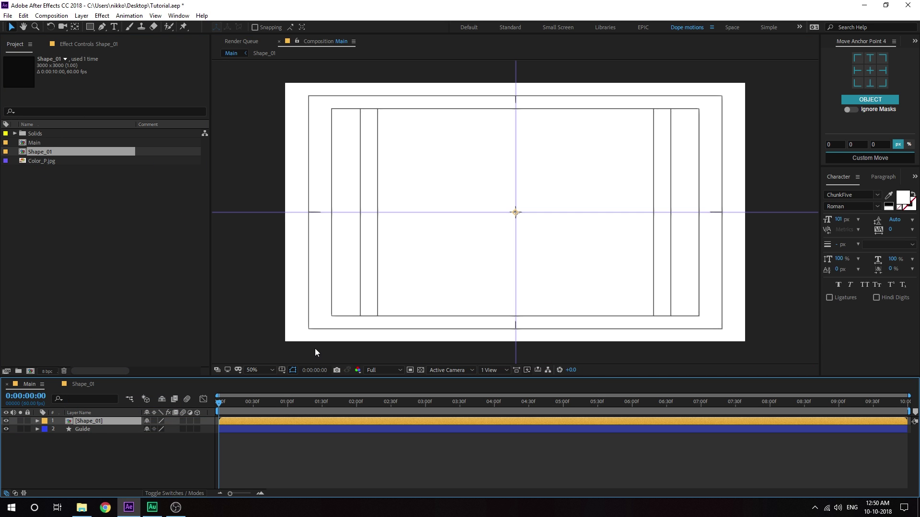
key("s")
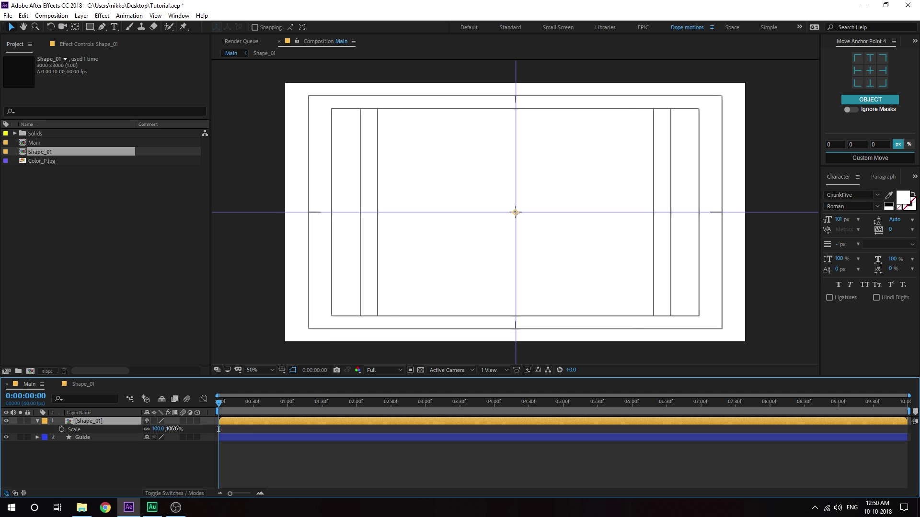
left_click(175, 429)
type("16.5")
key("Return")
Step: With snapping on, put the square's bottom-left corner on the centre guide intersection
left_click(529, 246)
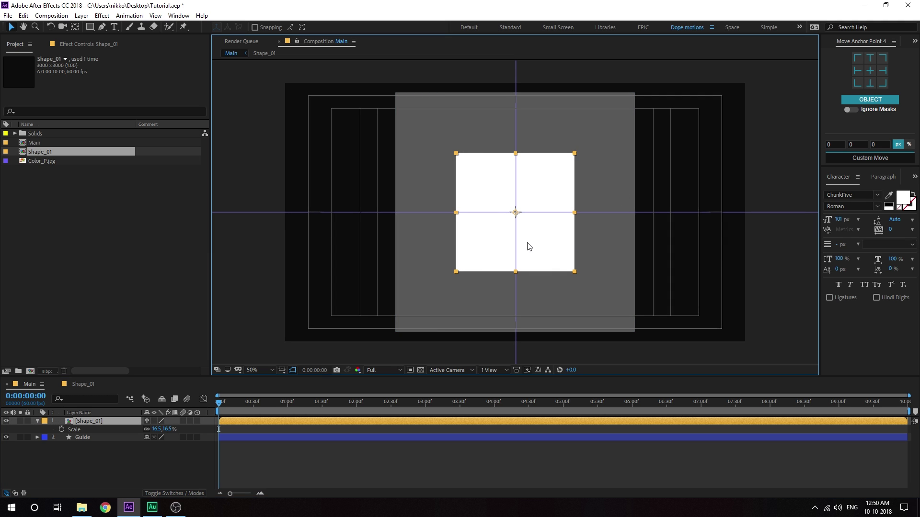
key("ctrl+shift+semicolon")
key("period")
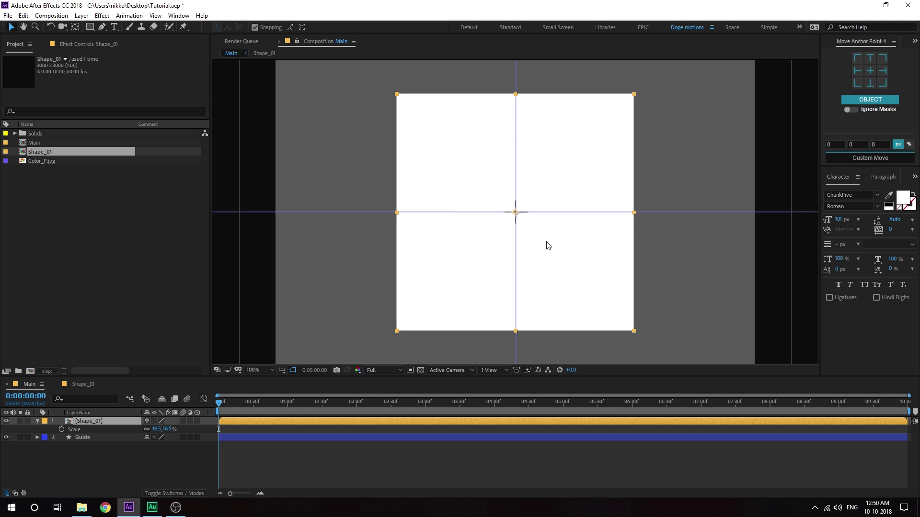
left_click_drag(548, 246, 527, 189)
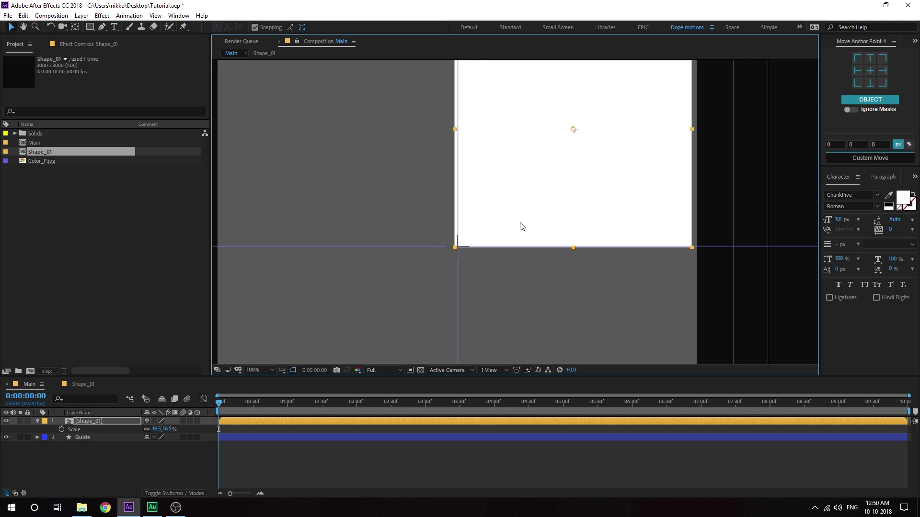
mouse_move(481, 240)
left_mouse_down()
mouse_move(501, 232)
mouse_move(489, 234)
left_mouse_up()
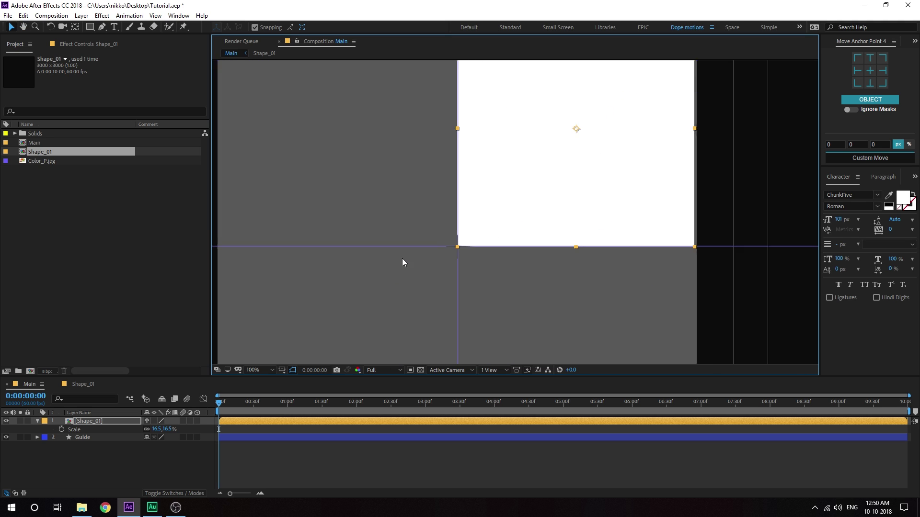
key("comma")
key("comma")
key("period")
key("period")
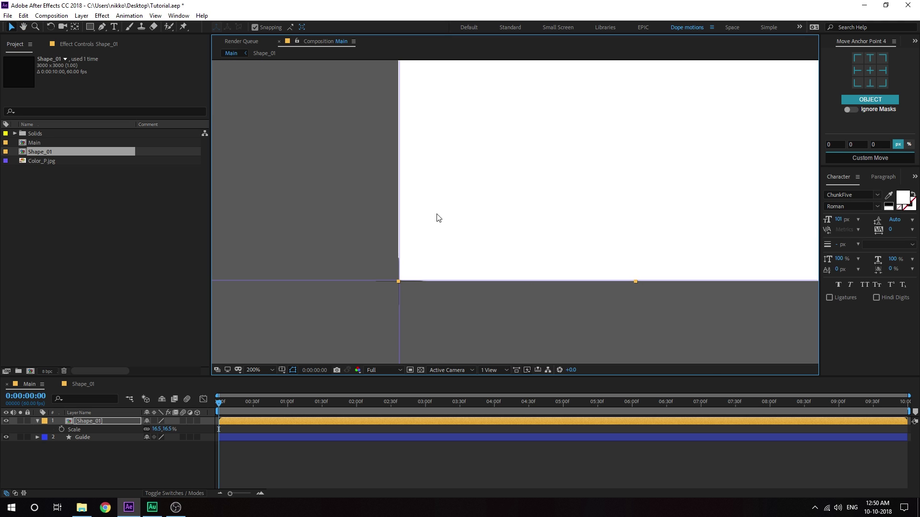
key("period")
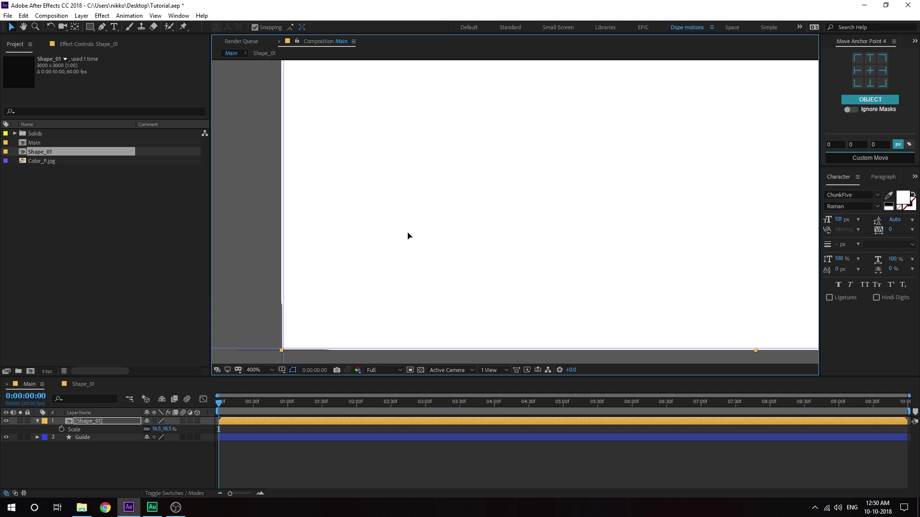
key("comma")
key("comma")
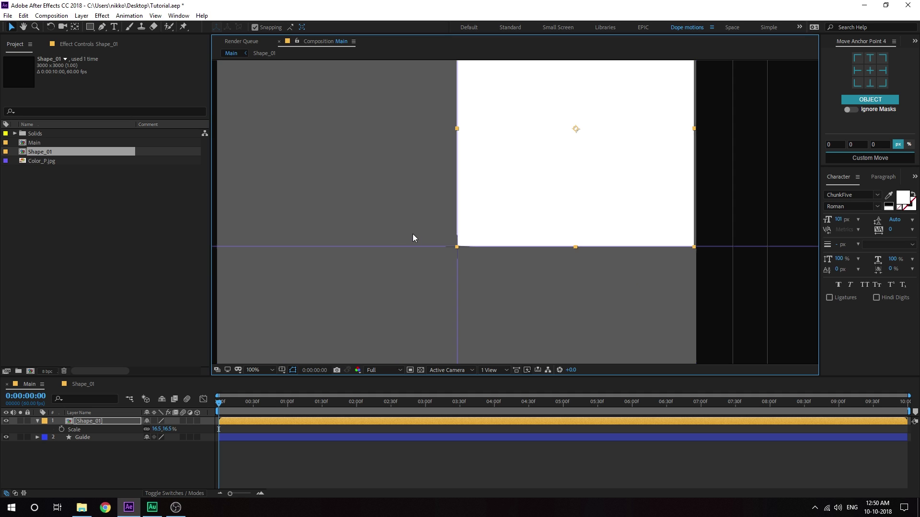
key("comma")
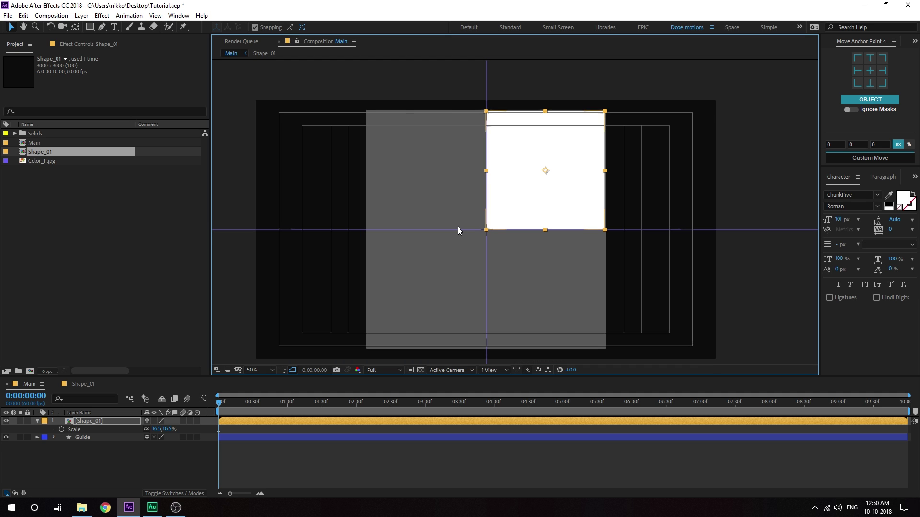
Step: Duplicate the square and place the copy directly below it with no gap
key("ctrl+d")
left_click_drag(540, 188, 530, 308)
key("period")
key("period")
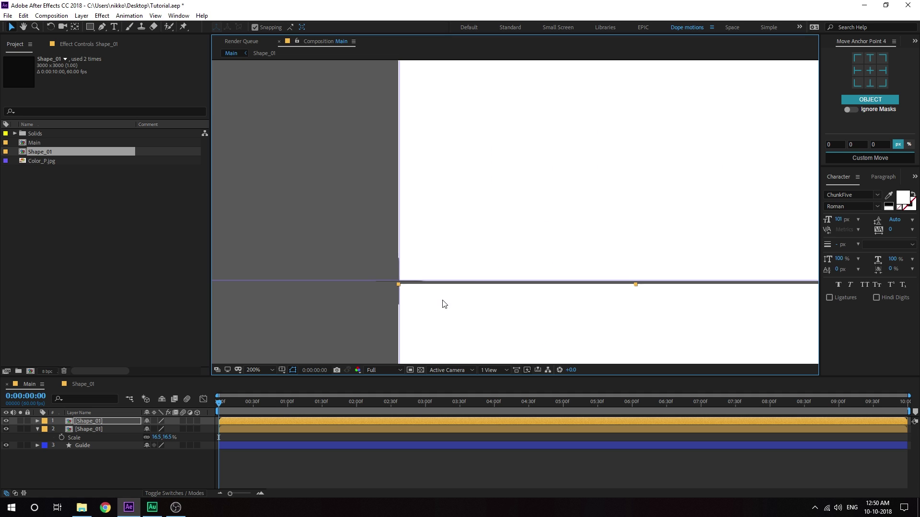
left_click_drag(441, 302, 441, 298)
key("comma")
key("comma")
key("comma")
Step: Duplicate again and fit the copy flush into the lower-left quadrant
key("period")
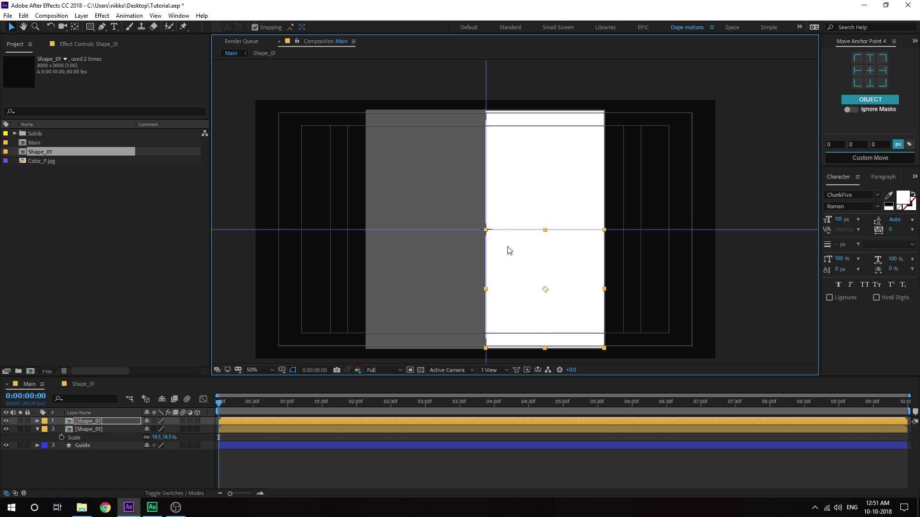
key("ctrl+d")
left_click_drag(529, 267, 417, 271)
key("period")
key("period")
key("Right")
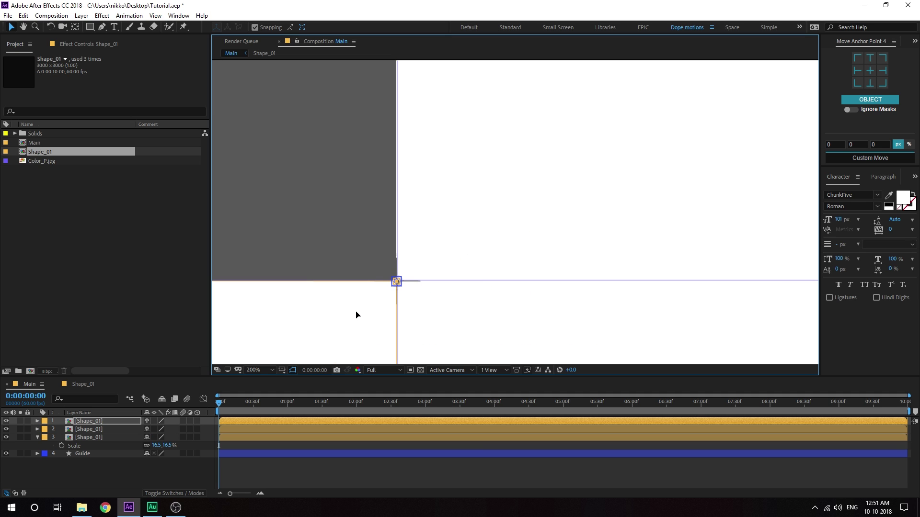
key("Right")
key("comma")
key("comma")
key("comma")
key("period")
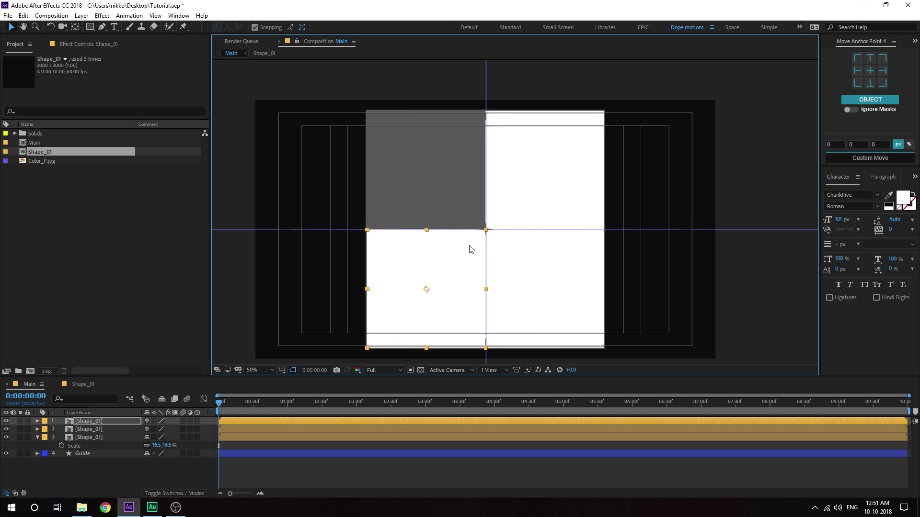
Step: Duplicate once more into the upper-left quadrant, completing the four-tile square
key("ctrl+d")
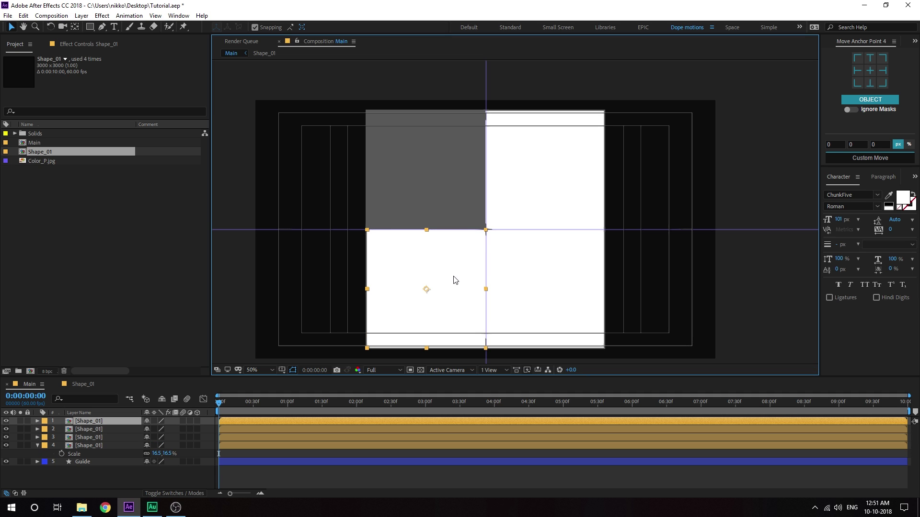
left_click_drag(454, 281, 456, 161)
key("period")
key("period")
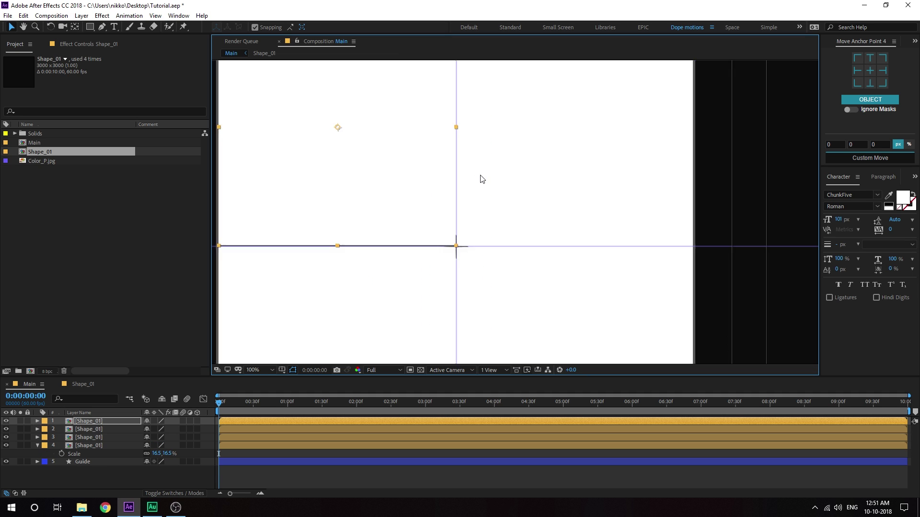
key("comma")
key("comma")
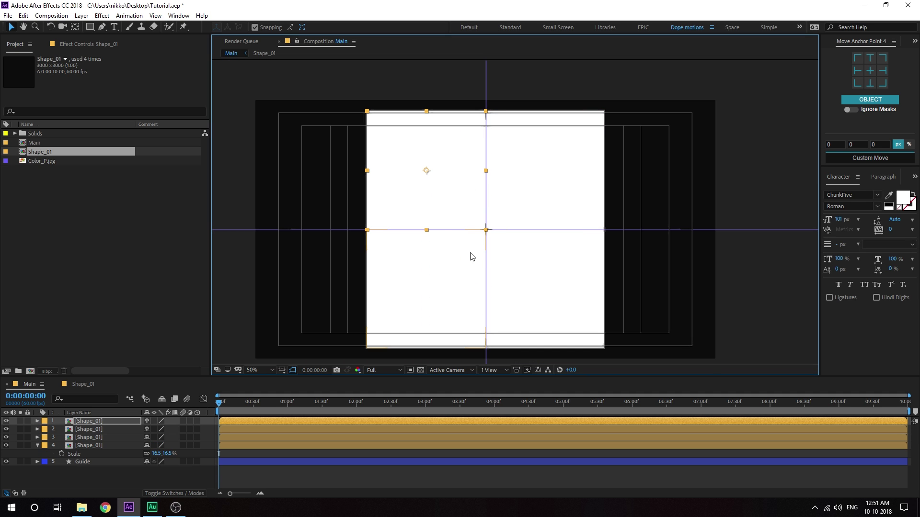
left_click(38, 444)
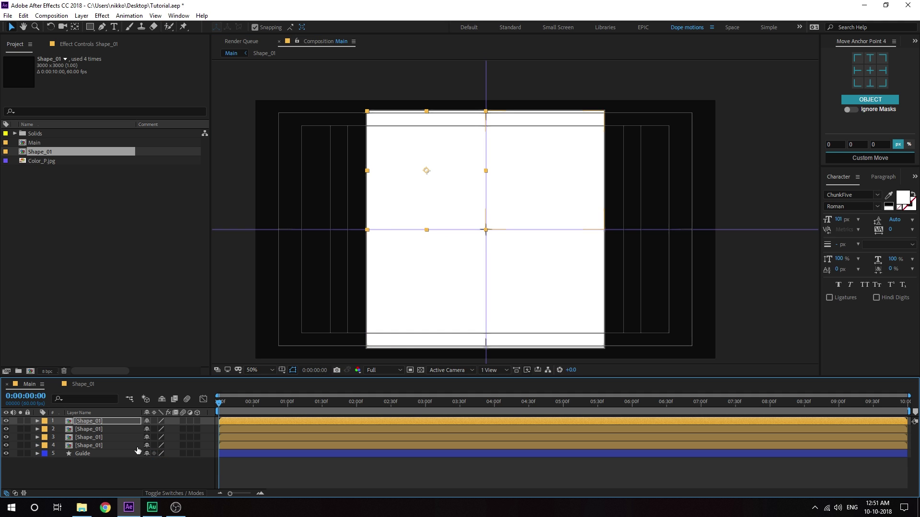
Step: Add a null object named Rot, turn off its visibility, and set the time to 0:00:01:30
right_click(88, 473)
mouse_move(143, 369)
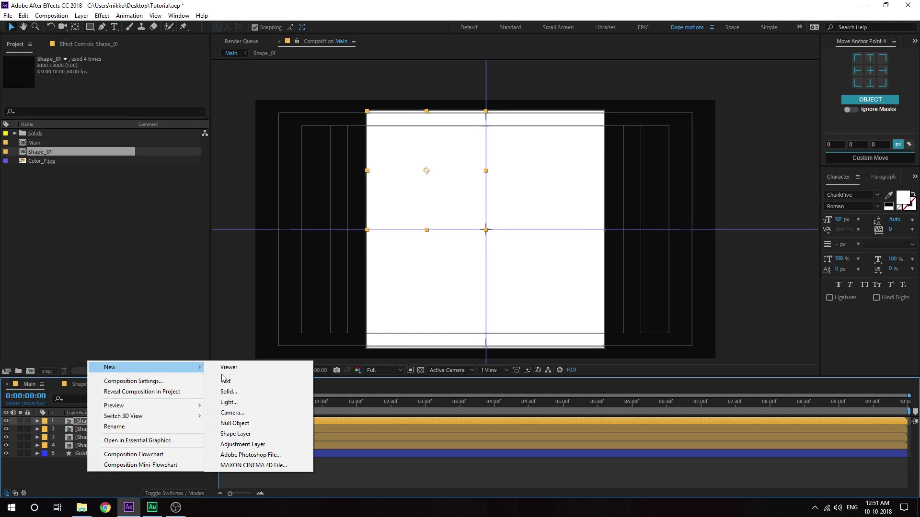
left_click(232, 423)
key("Return")
type("R")
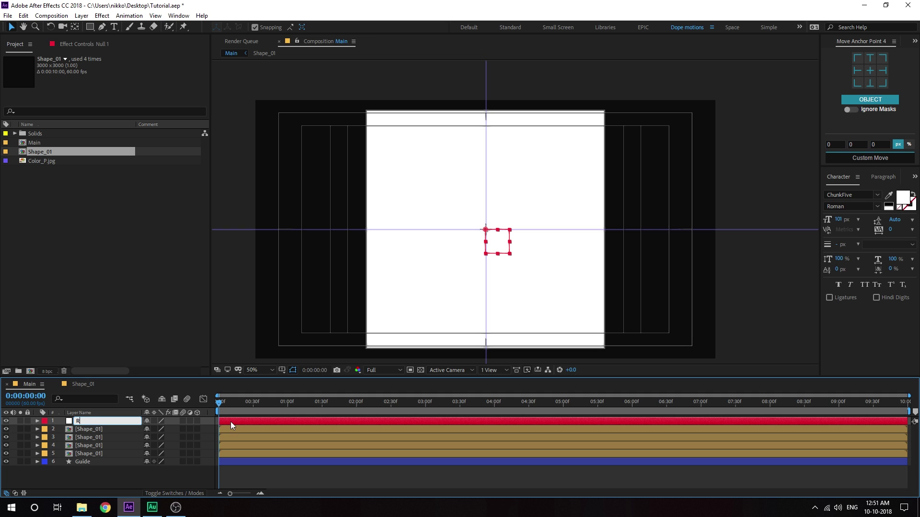
type("ot")
key("Return")
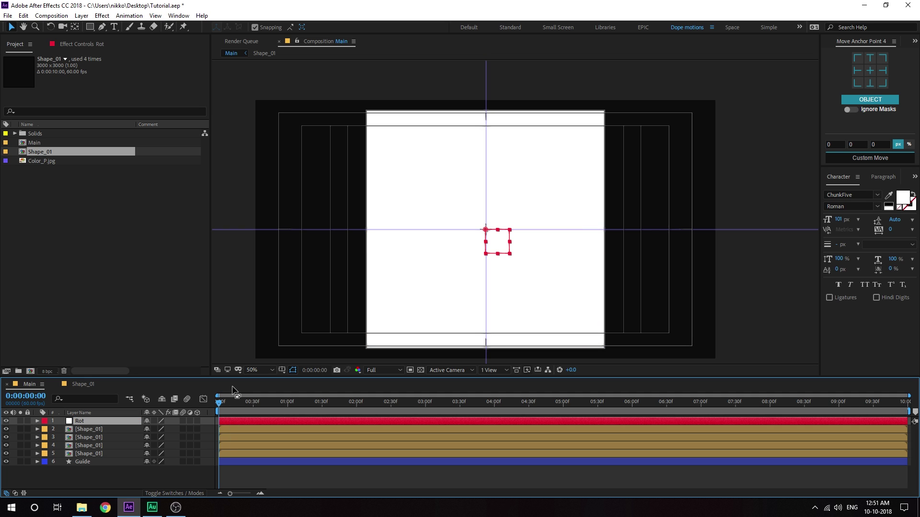
left_click(6, 423)
left_click_drag(273, 408, 323, 411)
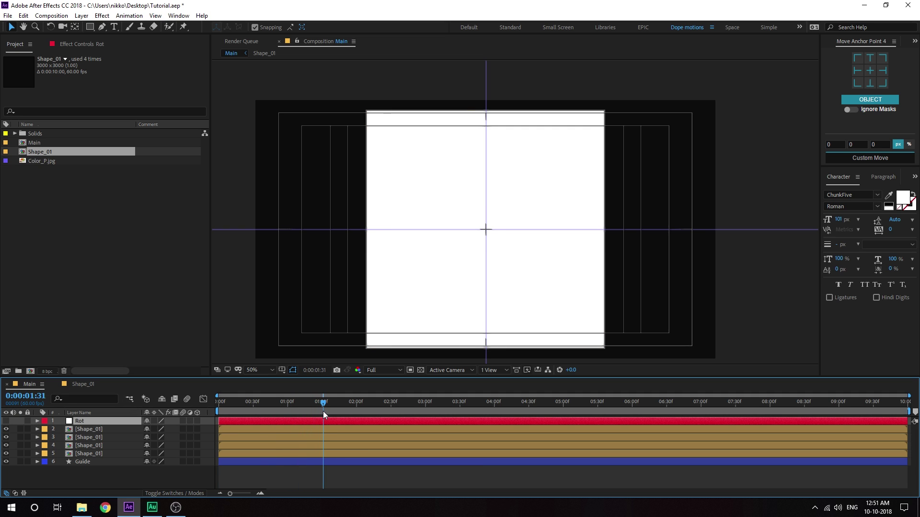
key("Page_Up")
Step: Set Position keyframes at 0:00:01:30 on all four Shape_01 layers, then return to 0:00
left_click(104, 430)
left_click(101, 453, "shift")
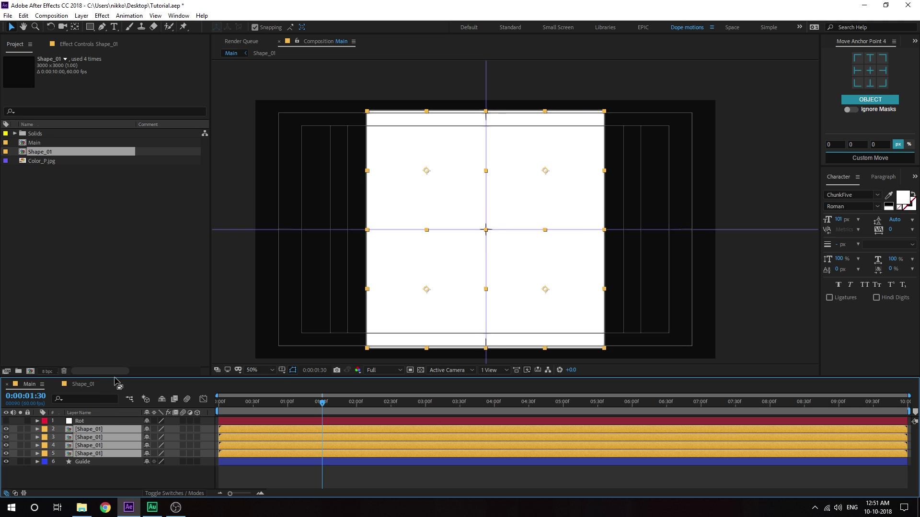
left_click_drag(115, 379, 201, 331)
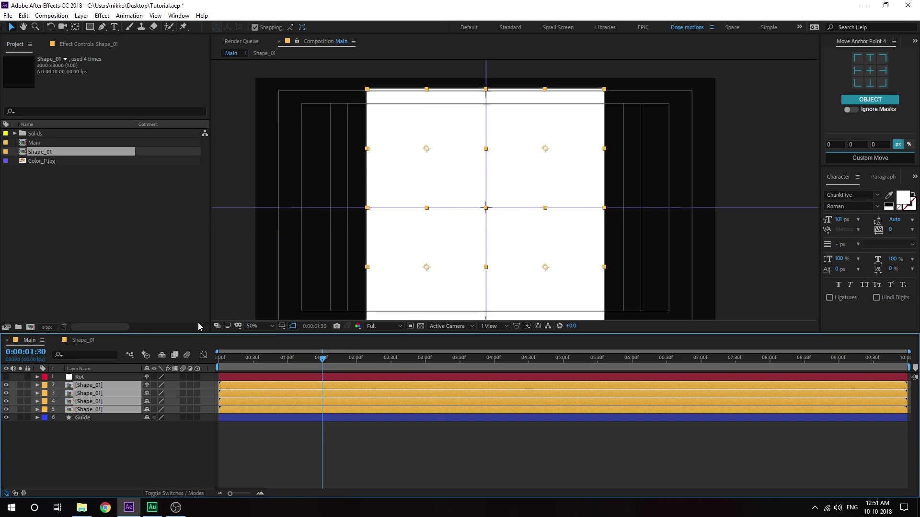
key("p")
left_click(62, 394)
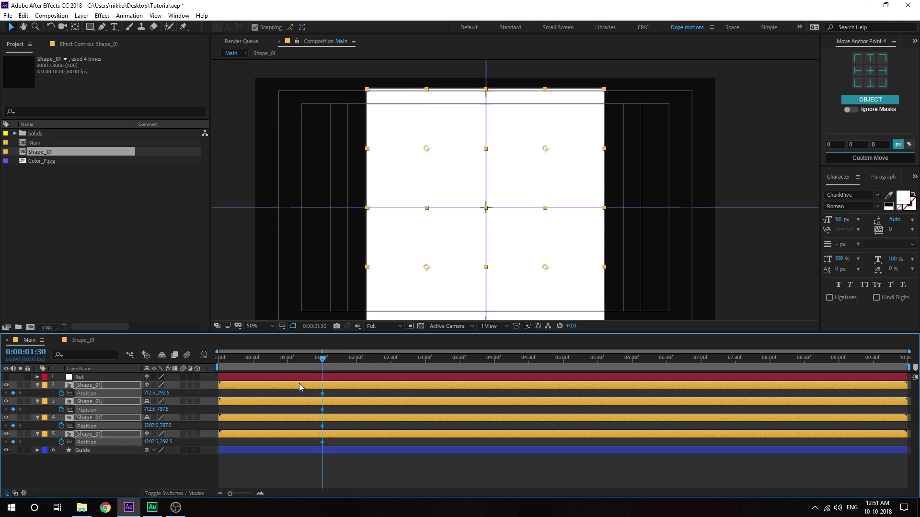
left_click_drag(325, 364, 218, 360)
left_click(269, 465)
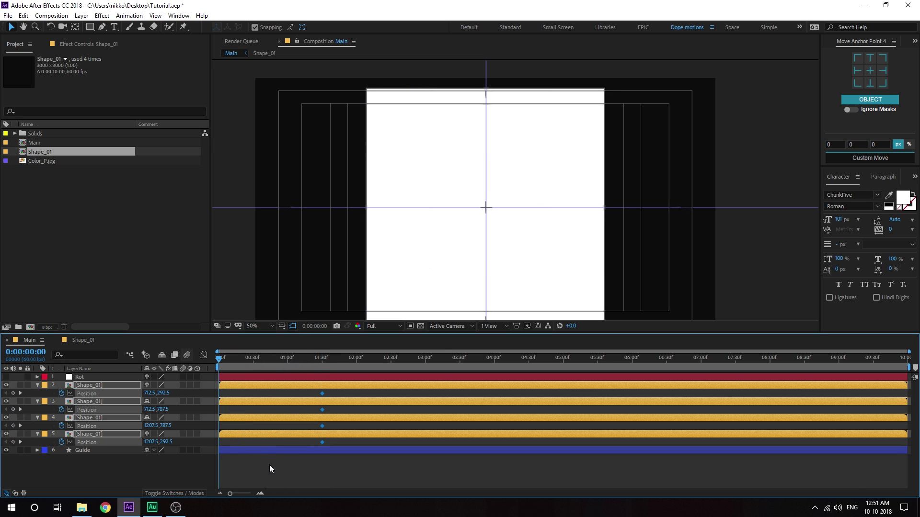
Step: Move squares out beyond the bottom-right and bottom-left corners of the frame
left_click_drag(524, 281, 602, 318)
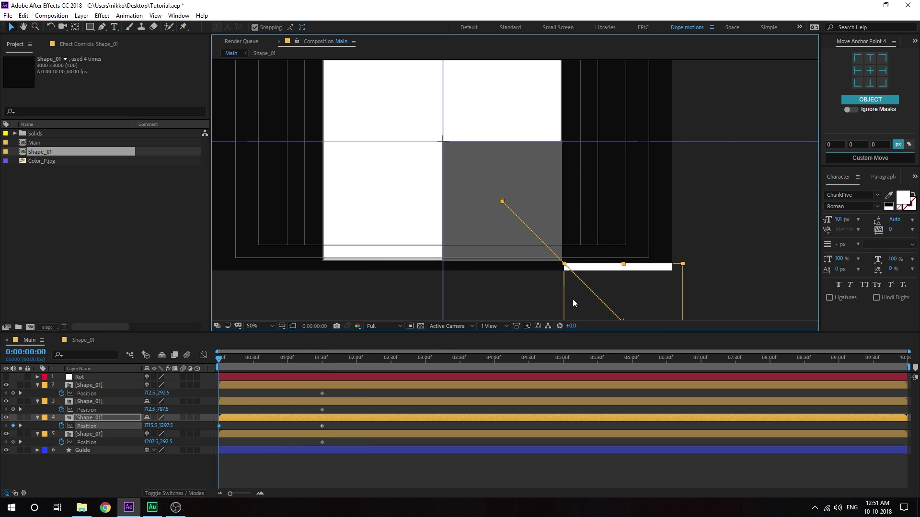
scroll(561, 287, "up", 4)
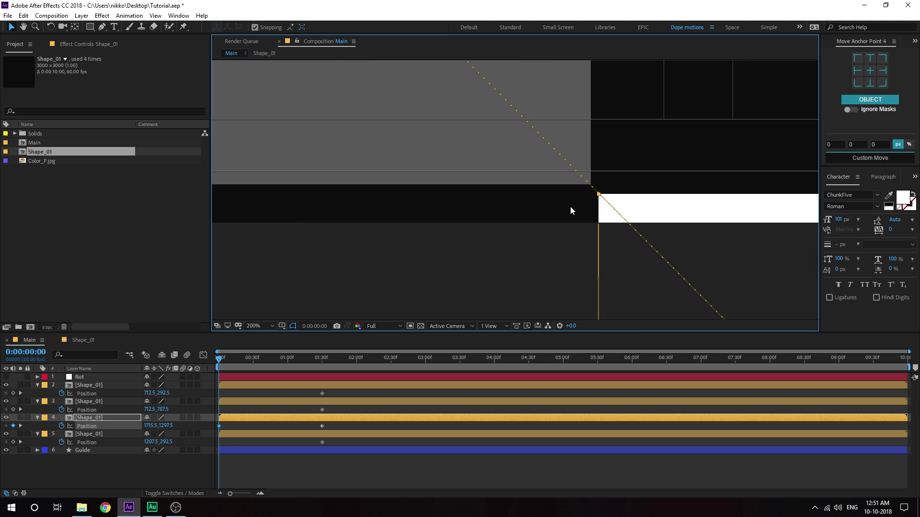
left_click_drag(625, 213, 618, 203)
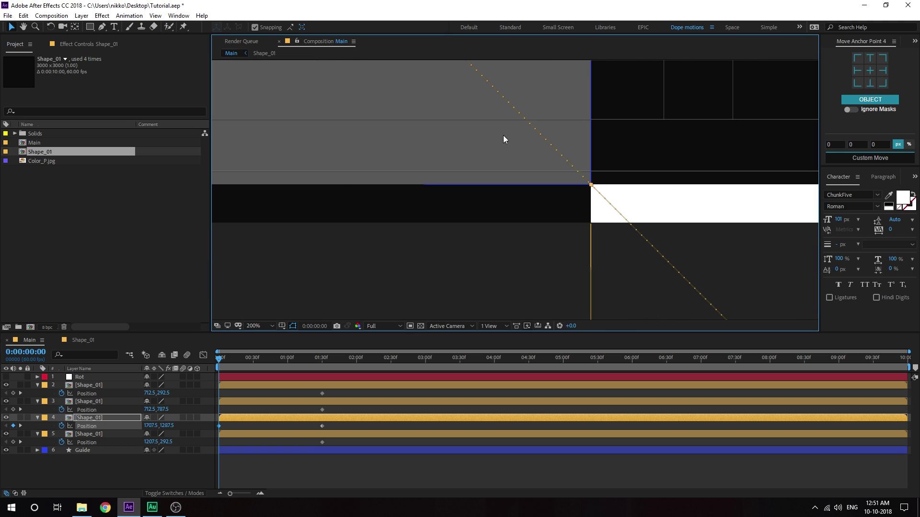
scroll(512, 153, "down", 4)
left_click_drag(512, 153, 591, 215)
left_click_drag(482, 195, 339, 298)
Step: Move another square beyond the top-left corner and preview the squares sliding in
scroll(435, 242, "up", 2)
scroll(664, 165, "down", 4)
scroll(570, 209, "up", 4)
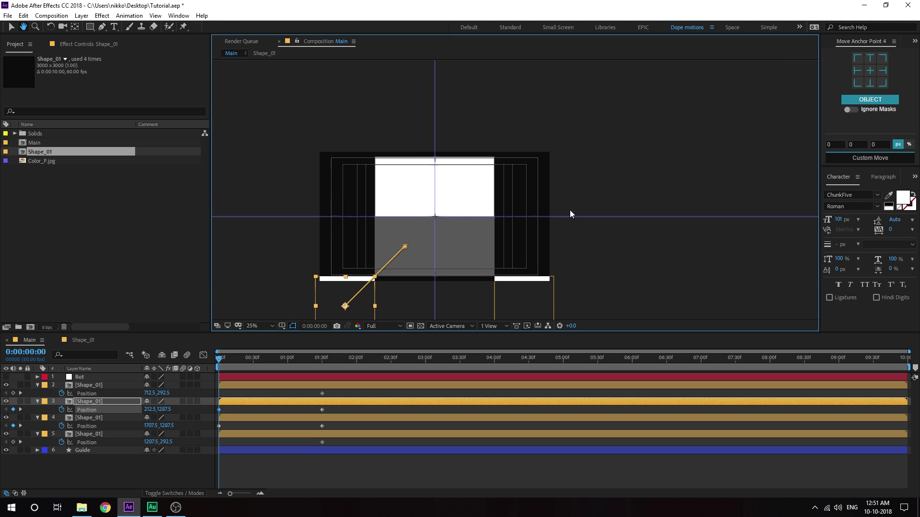
left_click_drag(459, 157, 551, 102)
left_click(482, 203)
scroll(550, 103, "down", 3)
scroll(709, 164, "up", 3)
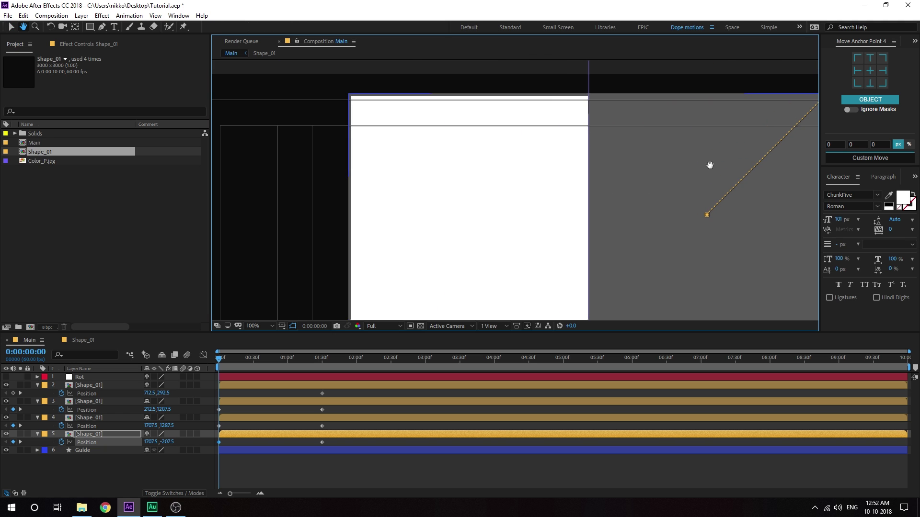
left_click_drag(495, 276, 331, 134)
scroll(461, 210, "down", 4)
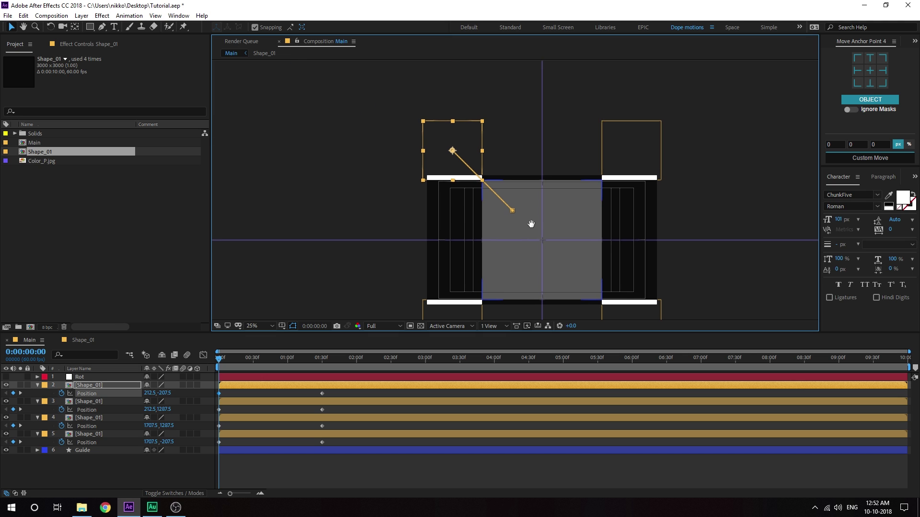
left_click_drag(228, 355, 426, 390)
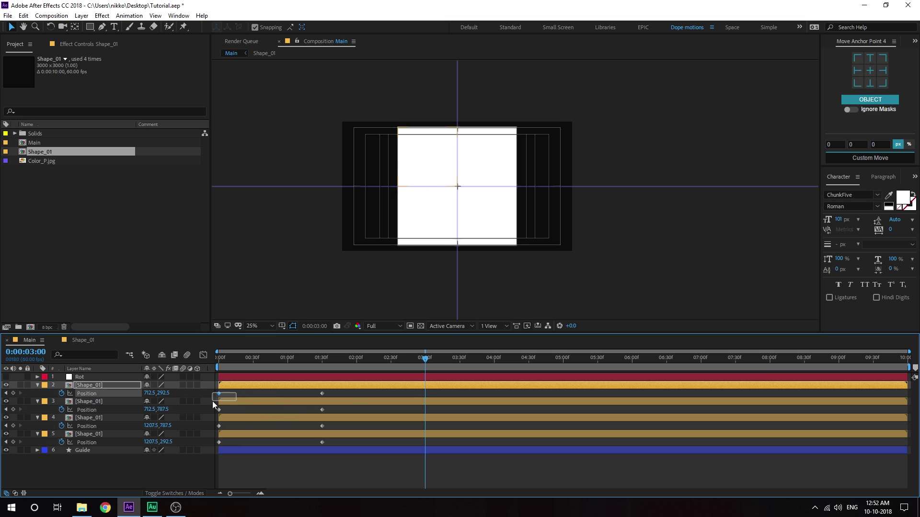
Step: Paste each square's starting position as a 0:00:03:00 Position keyframe on all four layers
key("ctrl+v")
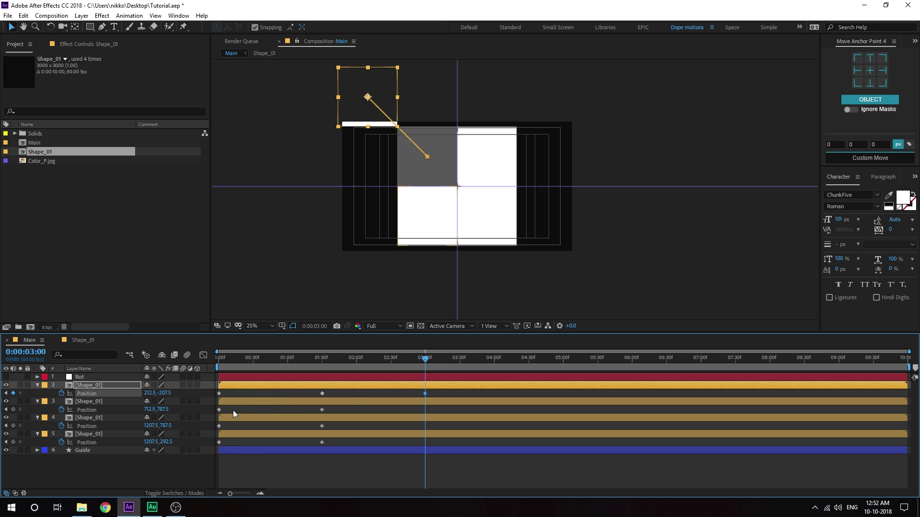
key("ctrl+Down")
key("ctrl+v")
key("ctrl+Down")
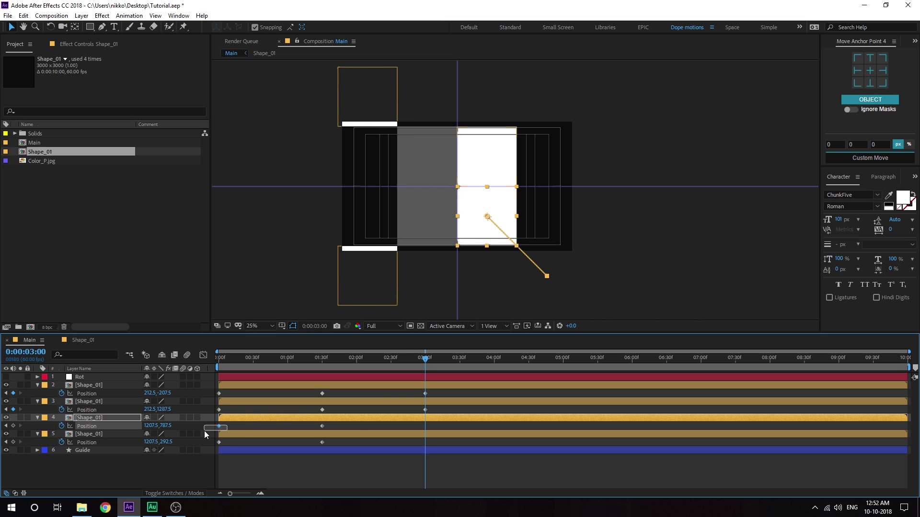
key("ctrl+v")
key("ctrl+Down")
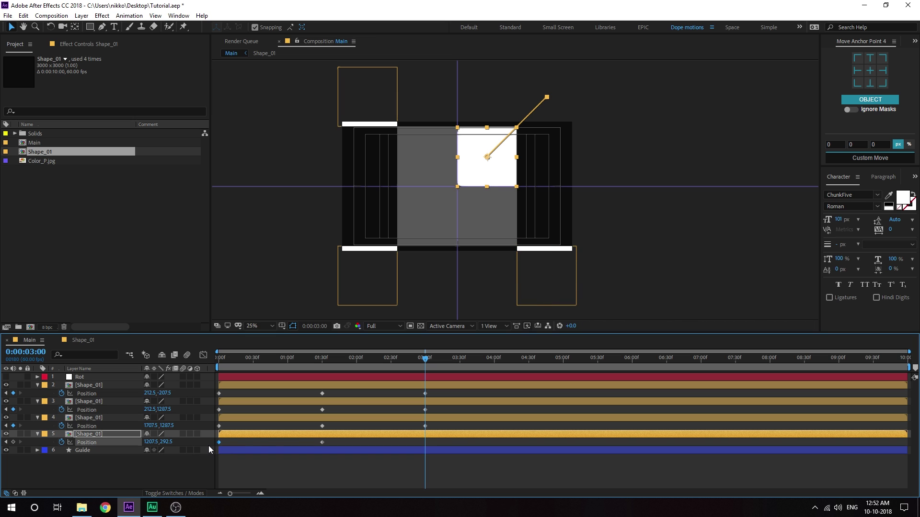
key("ctrl+v")
Step: Return the current time to 0:00:01:30 and select the Rot layer
left_click(369, 479)
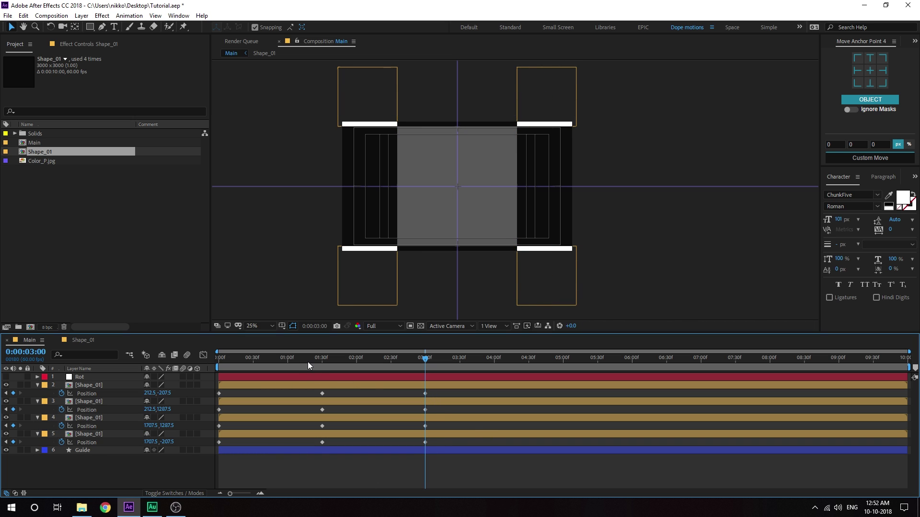
left_click(321, 366)
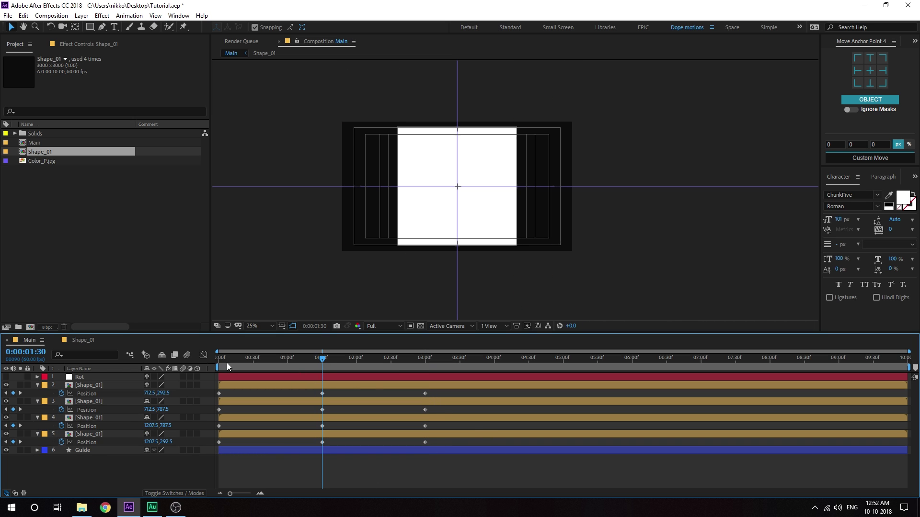
left_click(83, 379)
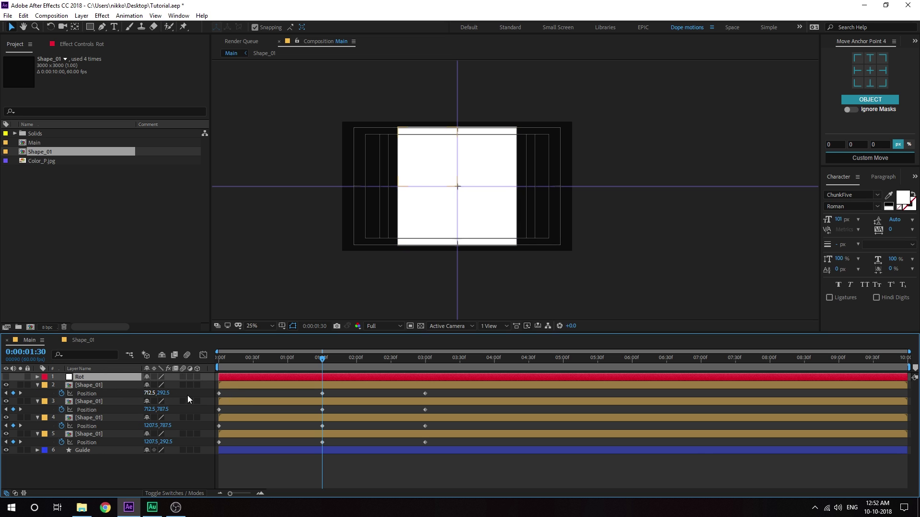
Step: Show the Parent & Link column and parent all four Shape_01 layers to Rot
right_click(211, 366)
mouse_move(263, 397)
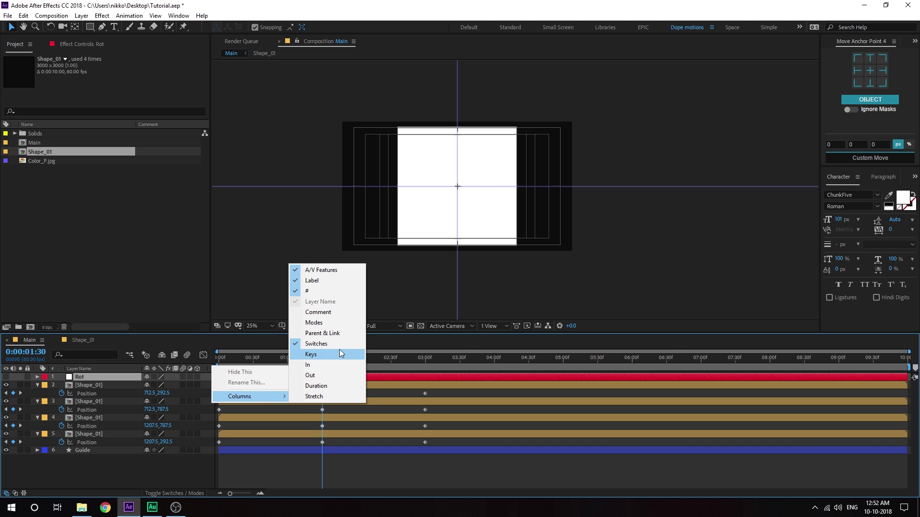
left_click(338, 333)
left_click(82, 387)
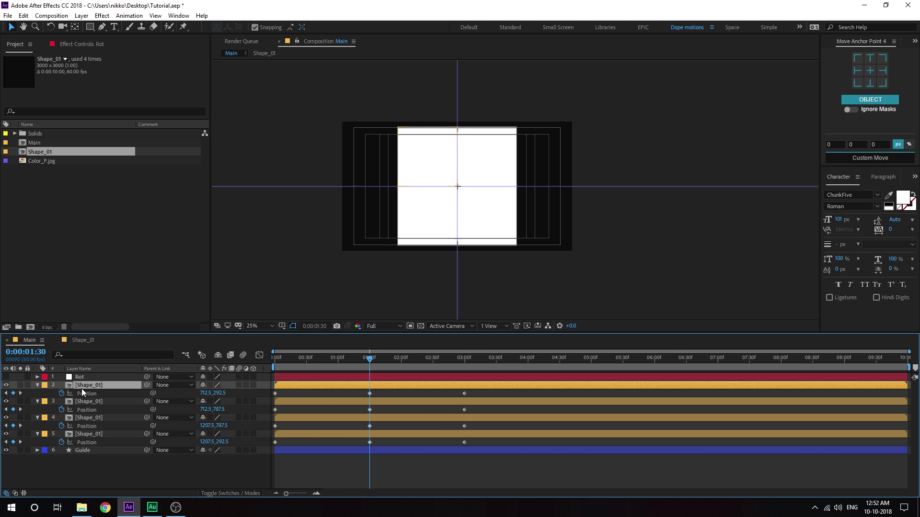
left_click(82, 433, "shift")
left_click_drag(146, 386, 80, 378)
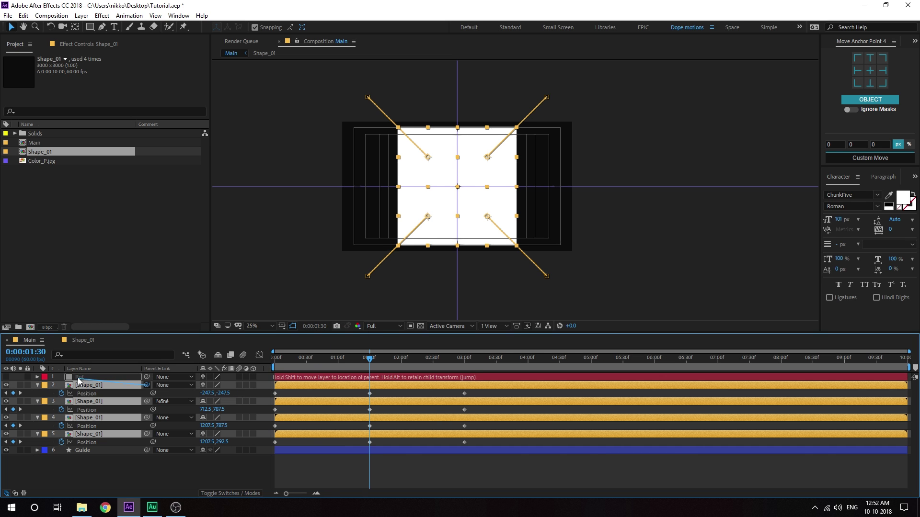
Step: Keyframe Rot's rotation at 0° at 0:00:01:30 and -45° at 0:00
left_click(114, 378)
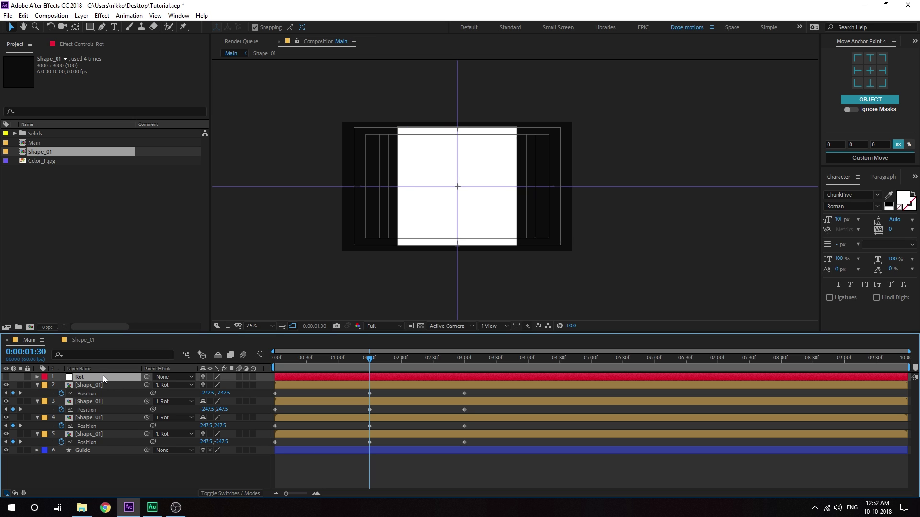
key("r")
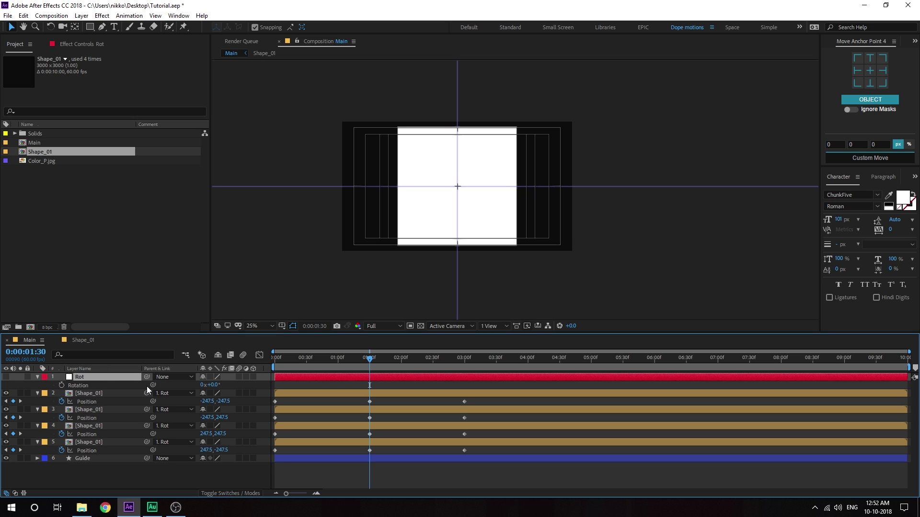
left_click(64, 386)
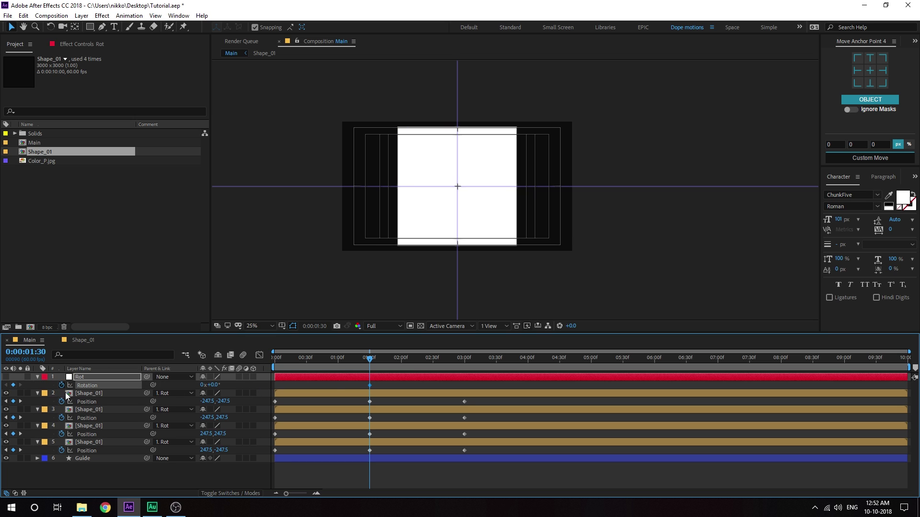
left_click_drag(367, 362, 258, 364)
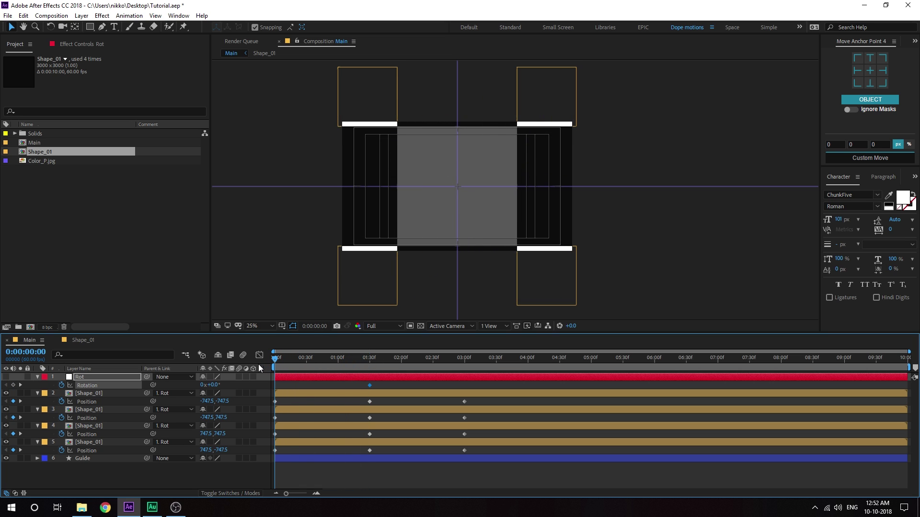
left_click(214, 385)
key("Return")
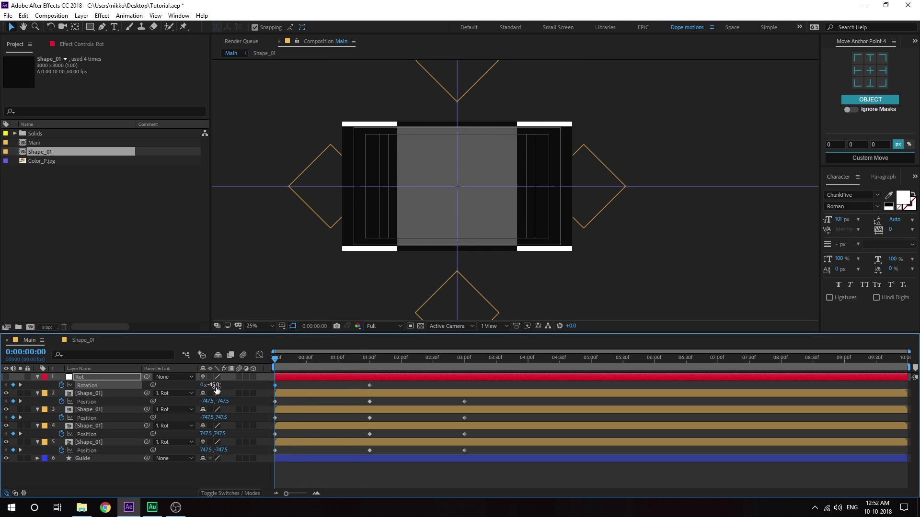
Step: Add a 45° rotation keyframe on Rot at 3 seconds and preview the transition
left_click_drag(344, 365, 464, 383)
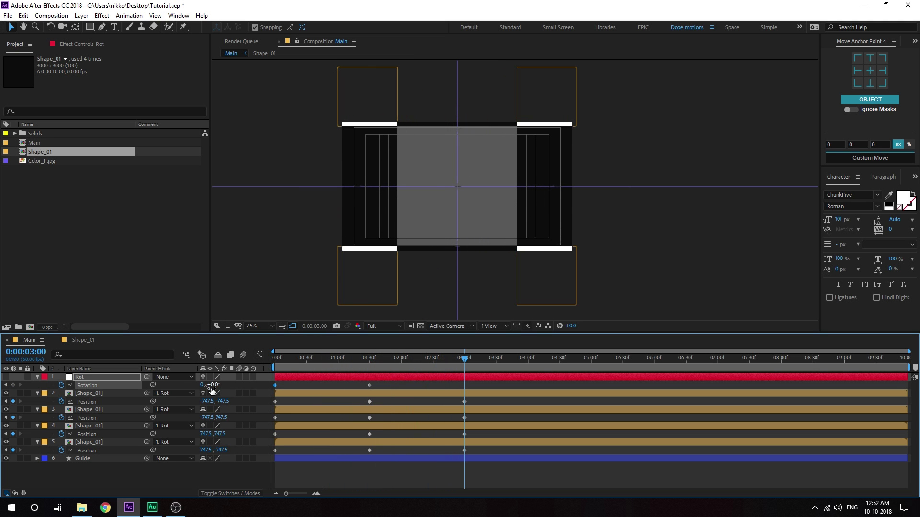
left_click_drag(211, 386, 214, 390)
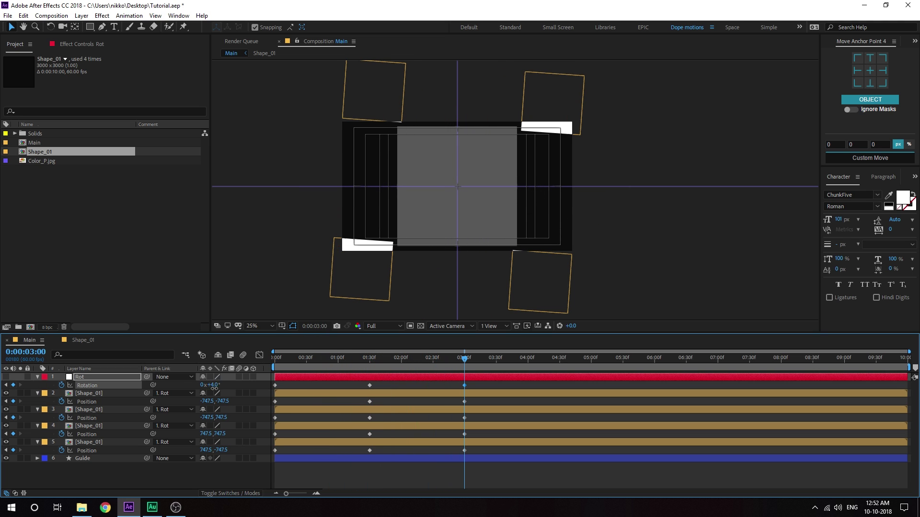
left_click(214, 386)
type("45")
key("Return")
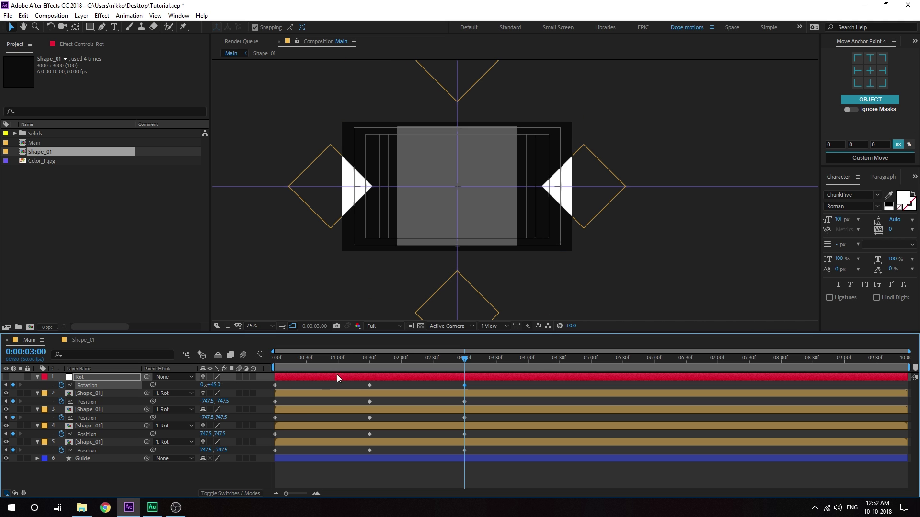
left_click_drag(378, 357, 369, 387)
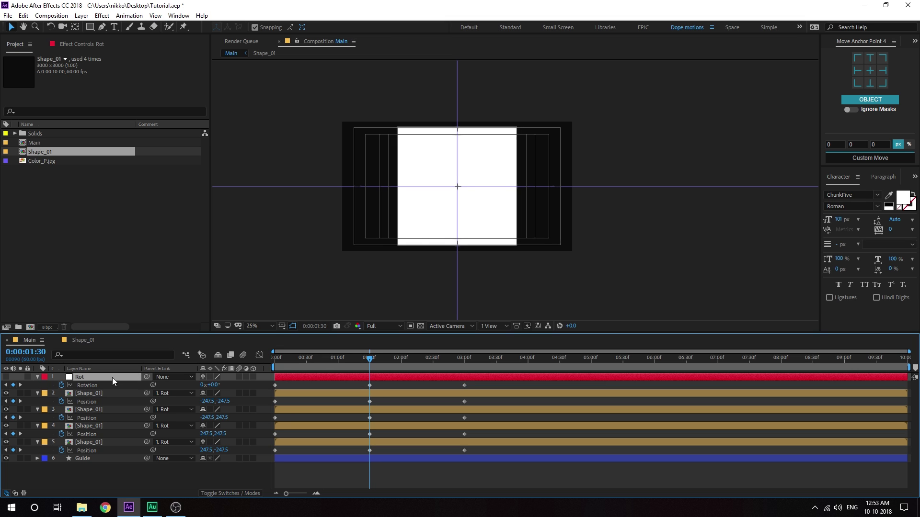
Step: Enlarge the Rot layer to 283% Scale and nudge it left, with snapping turned off
key("s")
left_click_drag(214, 385, 309, 389)
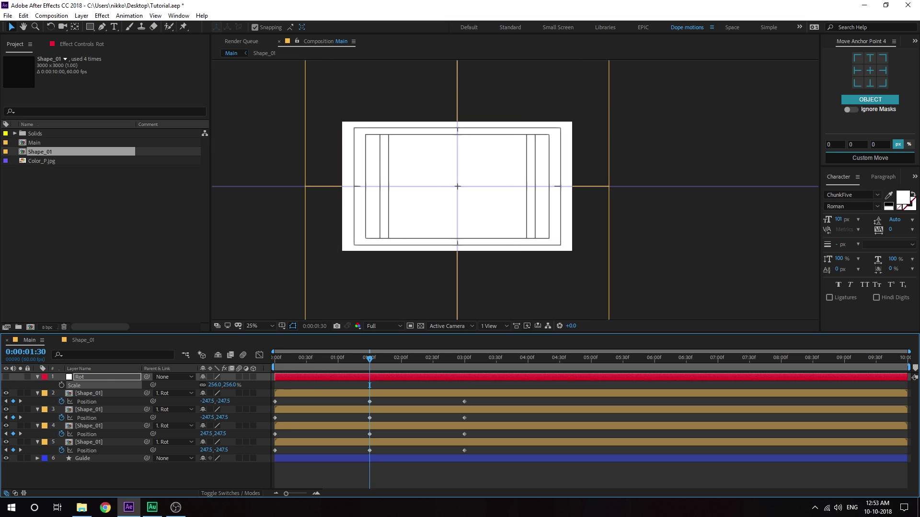
left_click(5, 377)
left_click_drag(459, 192, 413, 192)
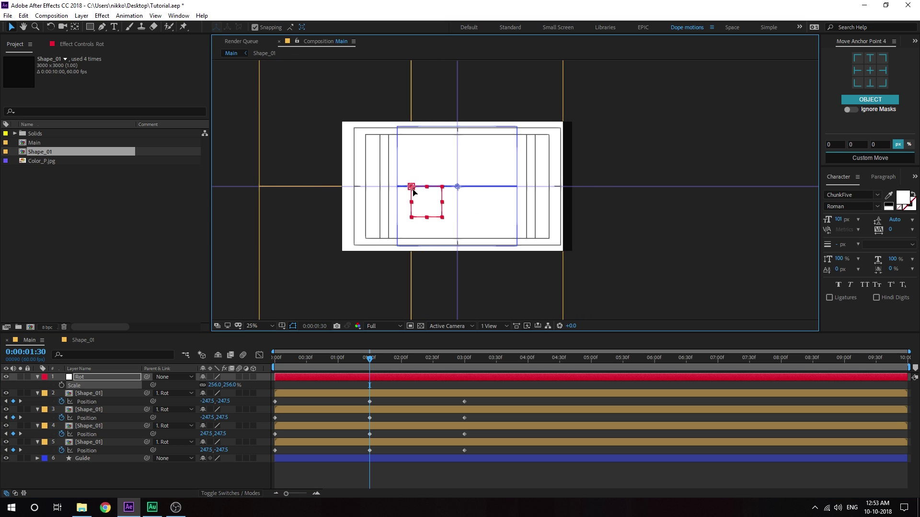
left_click(254, 27)
mouse_move(411, 189)
left_mouse_down()
mouse_move(402, 190)
mouse_move(419, 189)
mouse_move(408, 189)
left_mouse_up()
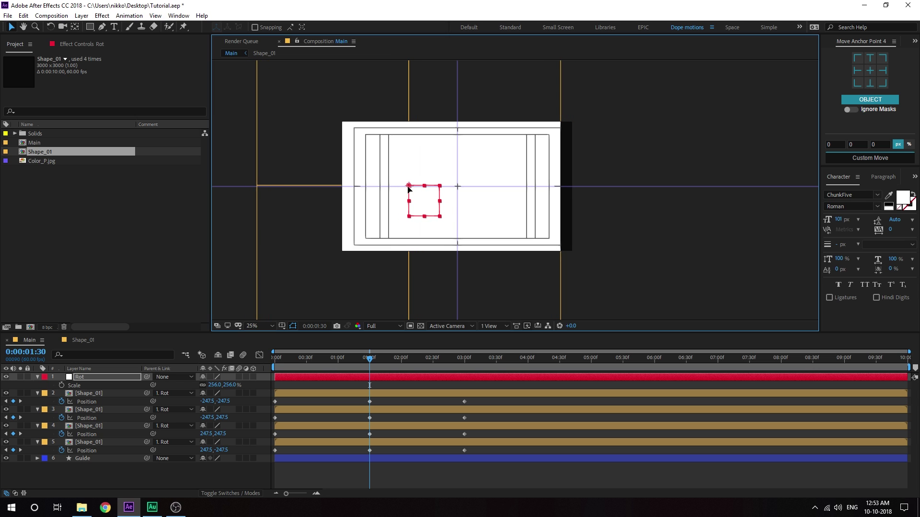
left_click(100, 377)
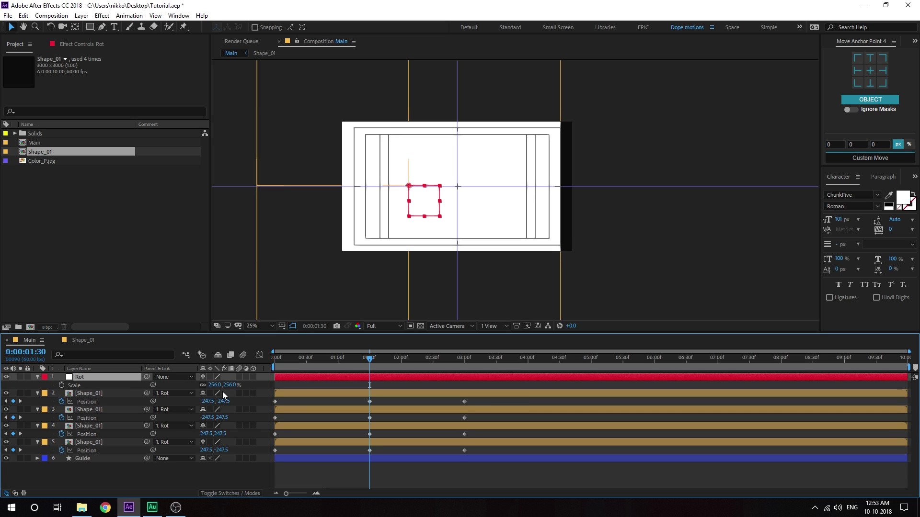
left_click_drag(230, 385, 243, 385)
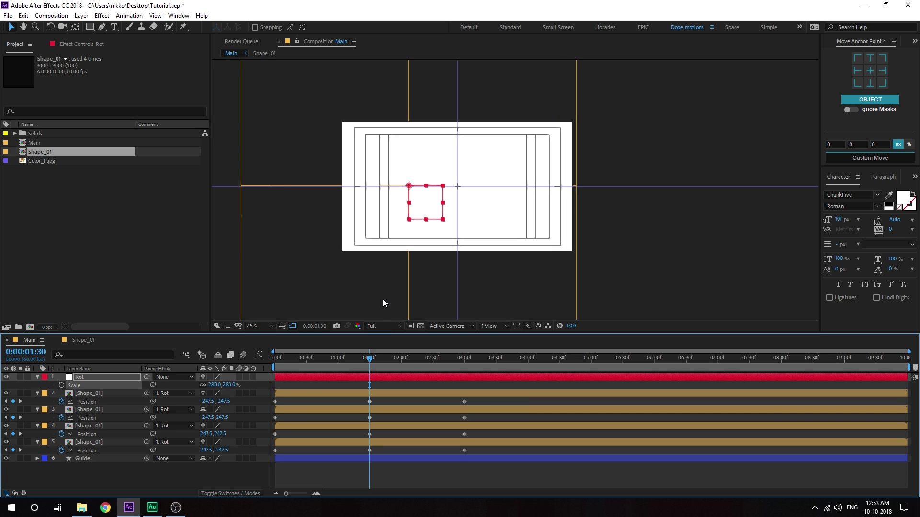
left_click(384, 298)
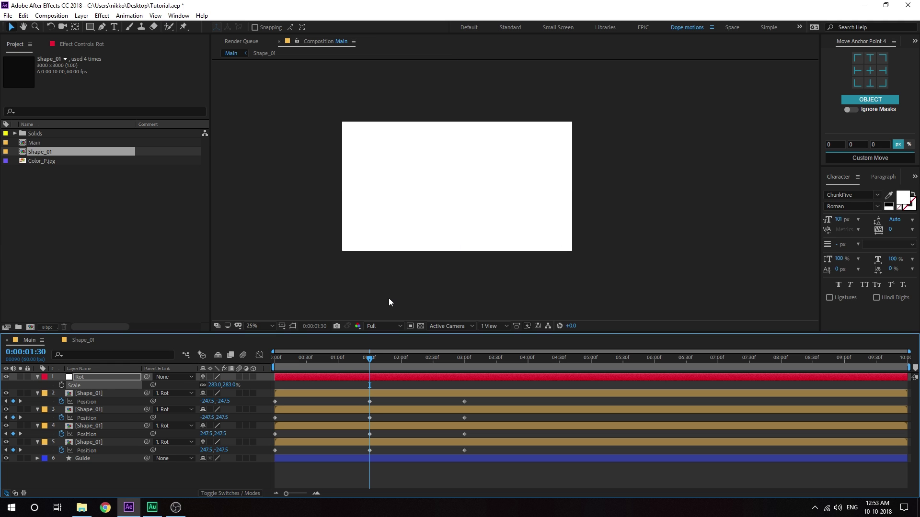
Step: Drag the whole Rot layer right so its anchor sits on the guide crosshair
scroll(397, 282, "up", 2)
key("v")
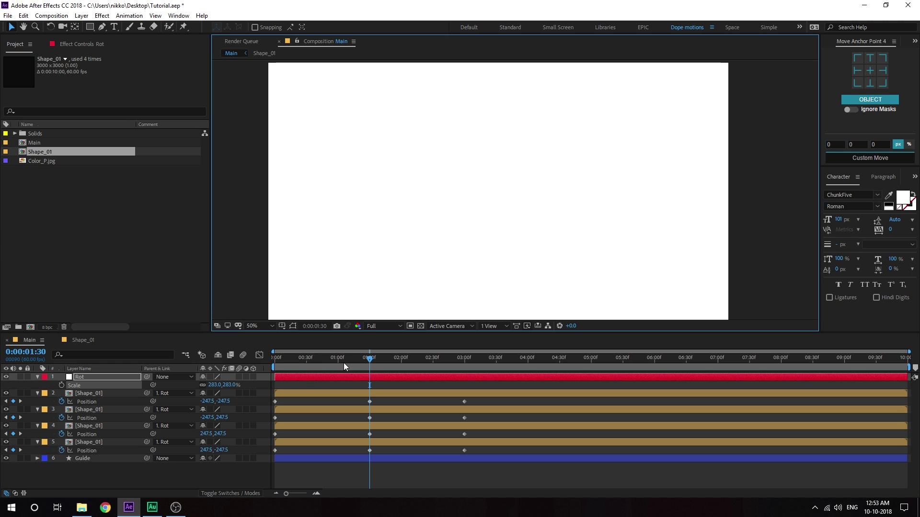
left_click_drag(344, 363, 370, 372)
left_click(364, 379)
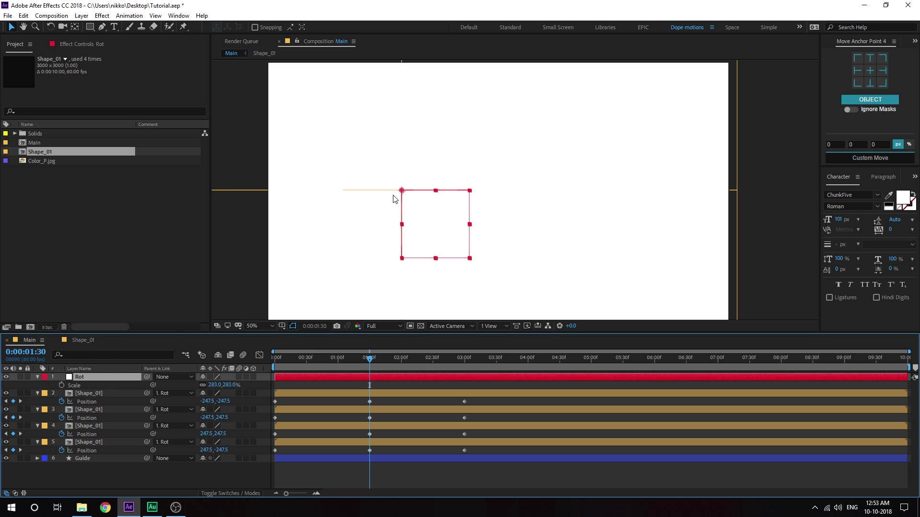
left_click_drag(399, 191, 413, 191)
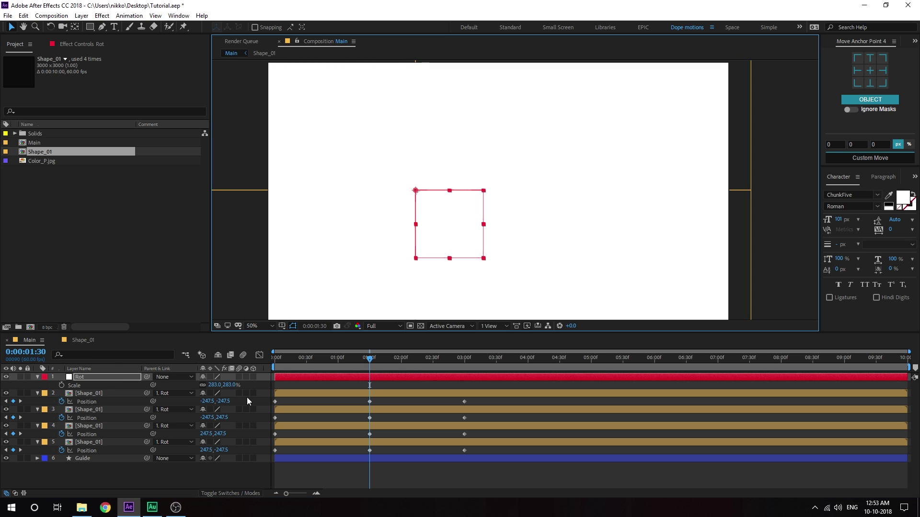
left_click(79, 459)
Step: Delete the Guide layer and reveal every layer's keyframed properties
key("Delete")
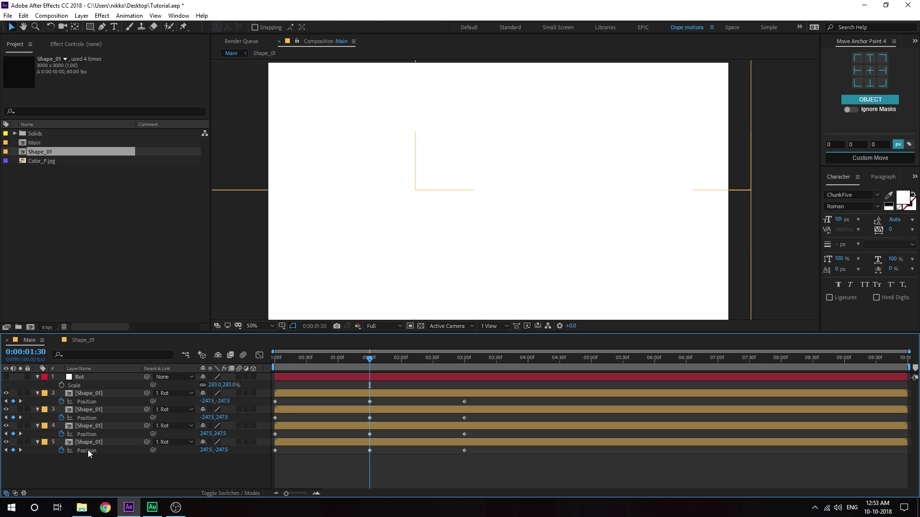
key("ctrl+a")
key("u")
left_click(114, 458)
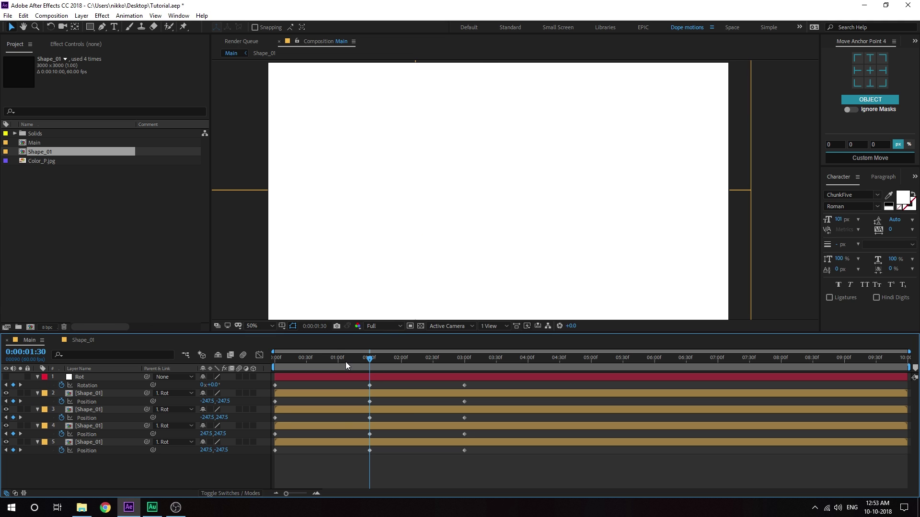
Step: Apply Easy Ease (F9) to all the rotation and position keyframes
key("Home")
left_click_drag(281, 369, 374, 379)
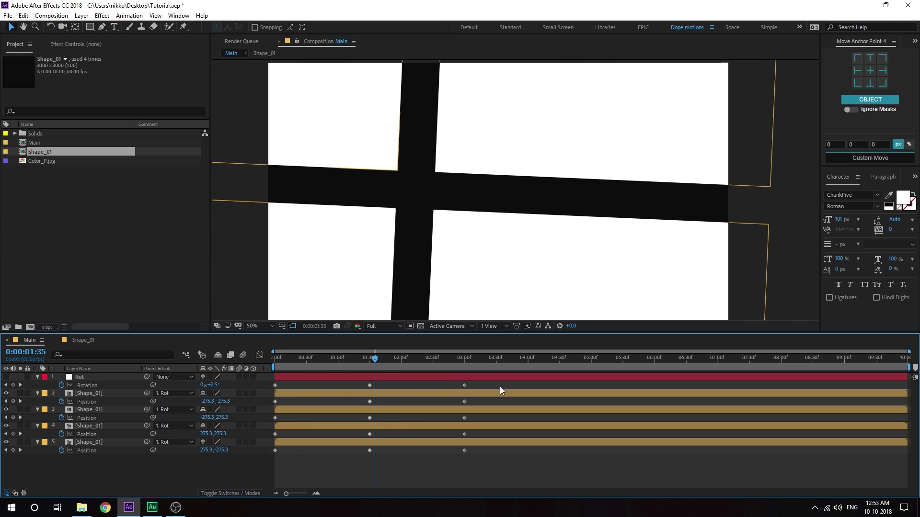
left_click_drag(492, 383, 273, 456)
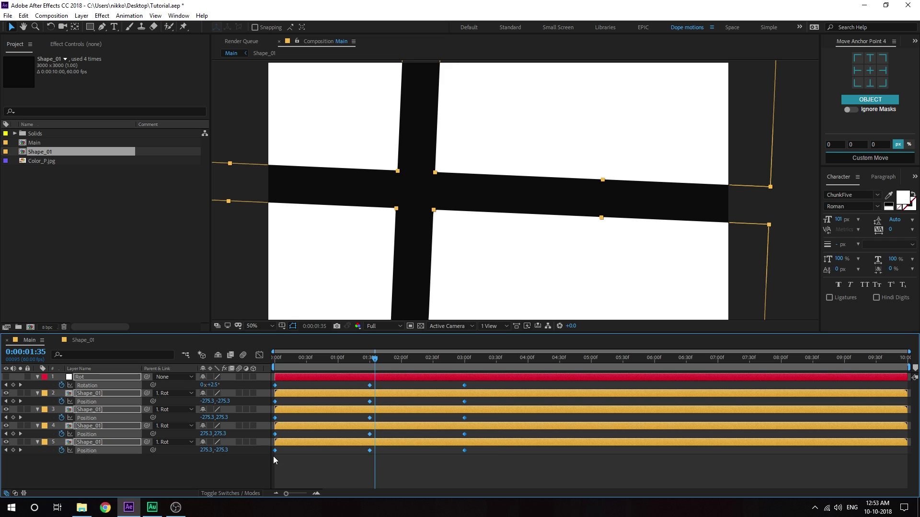
key("F9")
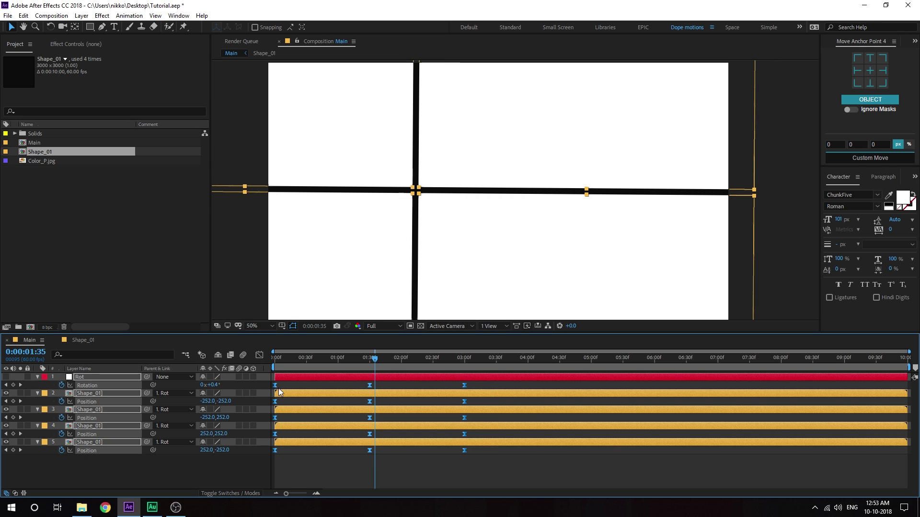
Step: In the Graph Editor's speed graph, pull out the 1:30 keyframes' influence handles for sharper easing
left_click(259, 356)
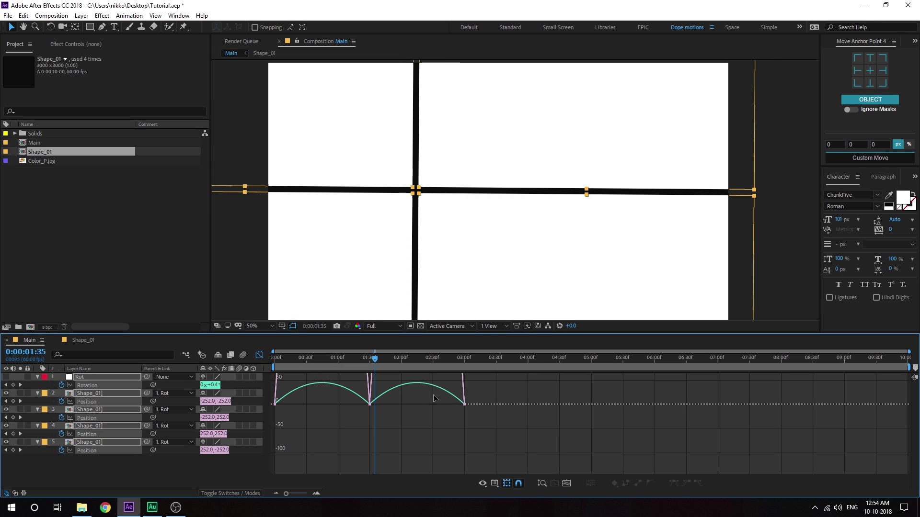
left_click(567, 484)
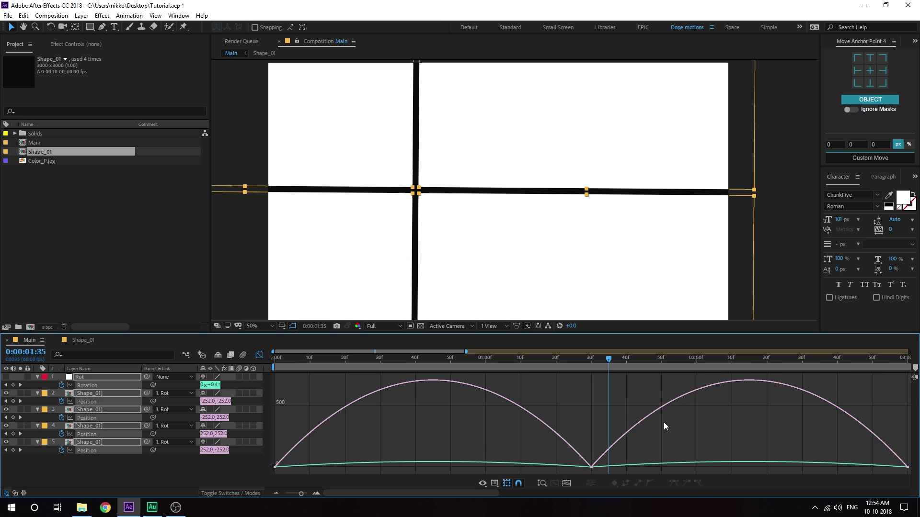
right_click(560, 407)
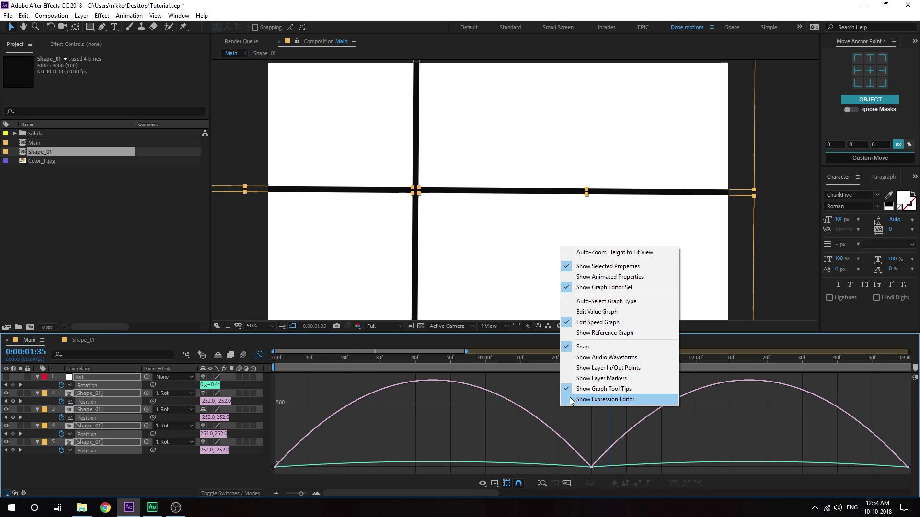
left_click(614, 325)
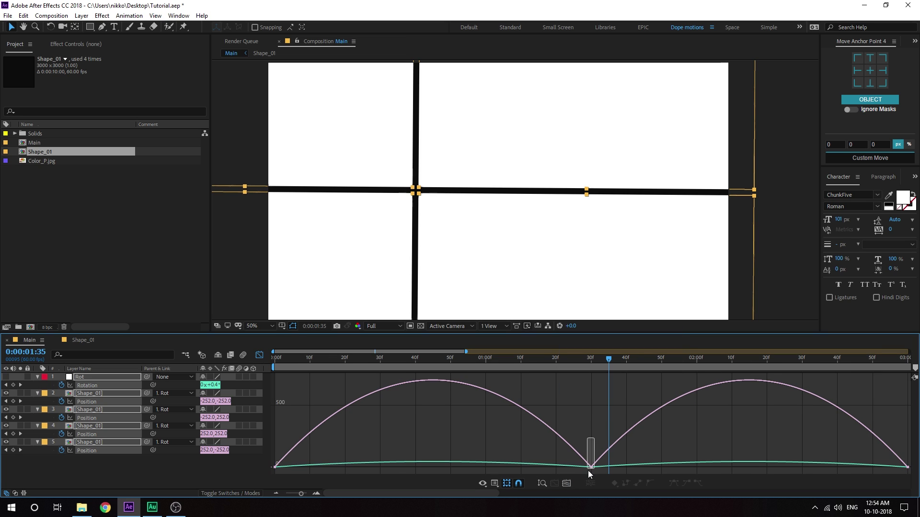
left_click_drag(598, 437, 434, 451)
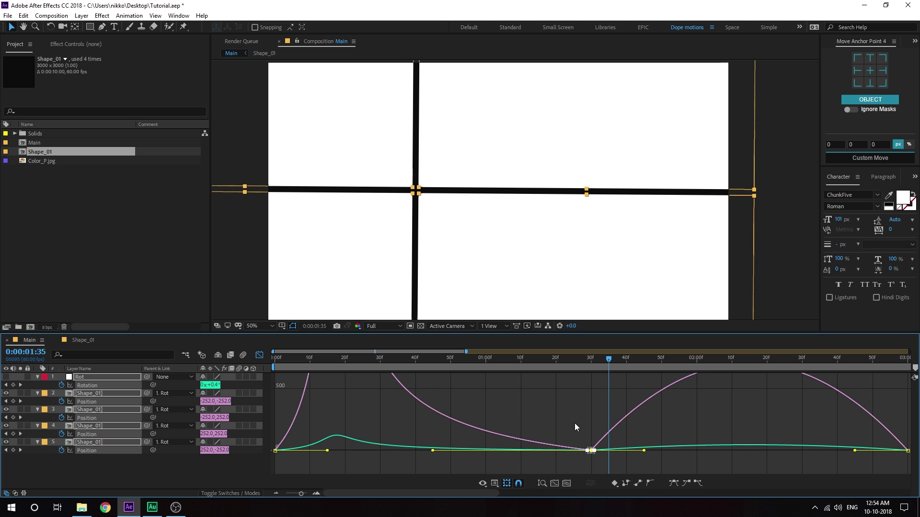
left_click_drag(575, 427, 781, 450)
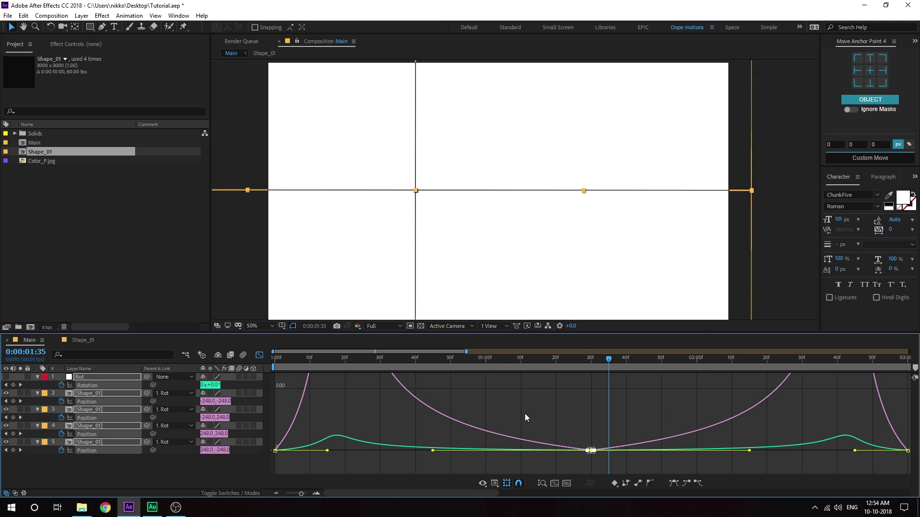
key("minus")
key("minus")
key("minus")
Step: Preview the eased transition twice from the start of the composition
left_click(288, 366)
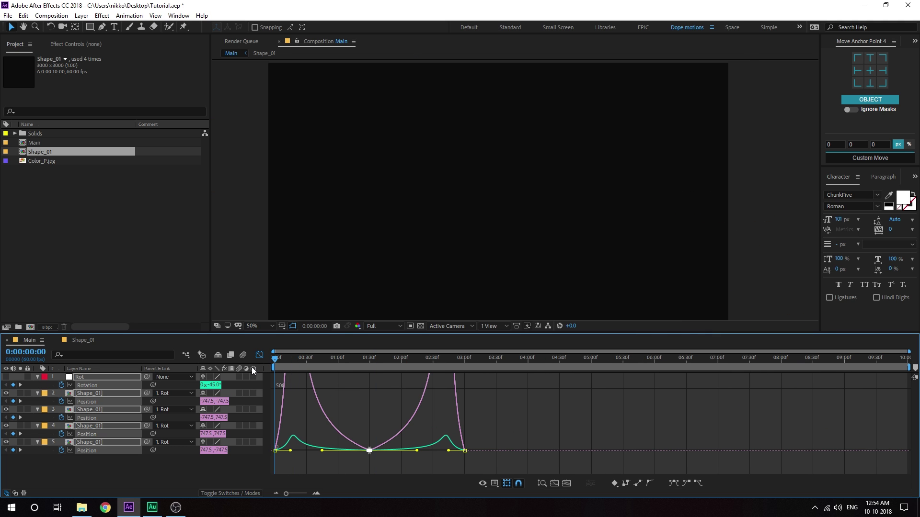
key("Home")
key("space")
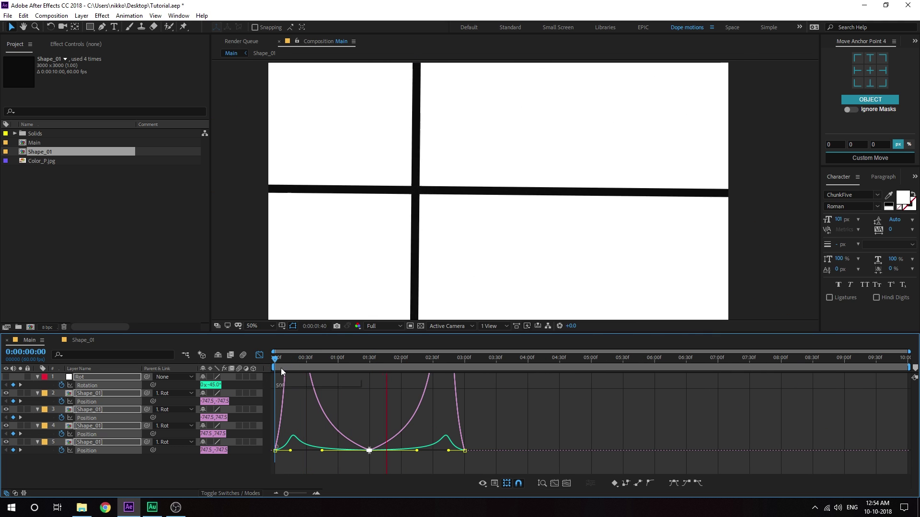
key("space")
key("Home")
key("space")
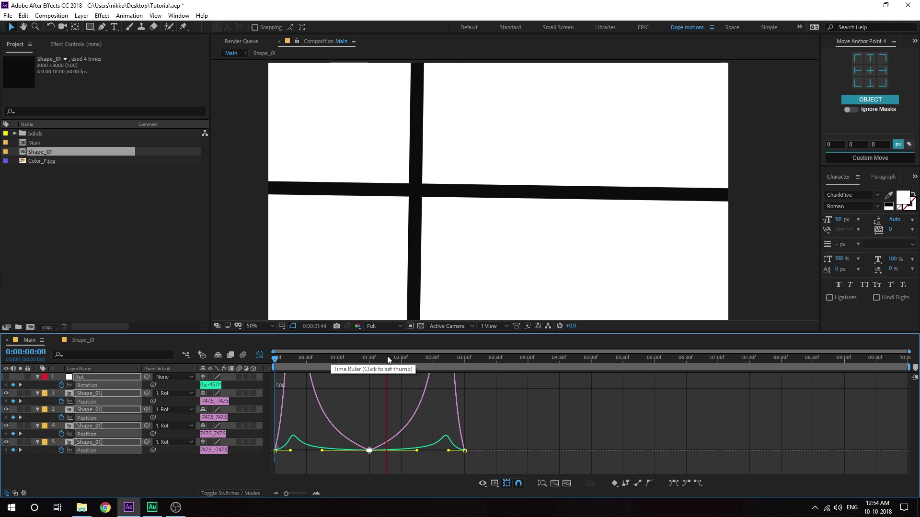
key("space")
Step: Switch back from the Graph Editor to the layer-bar view and select the first Shape_01 copy
left_click_drag(464, 366, 457, 364)
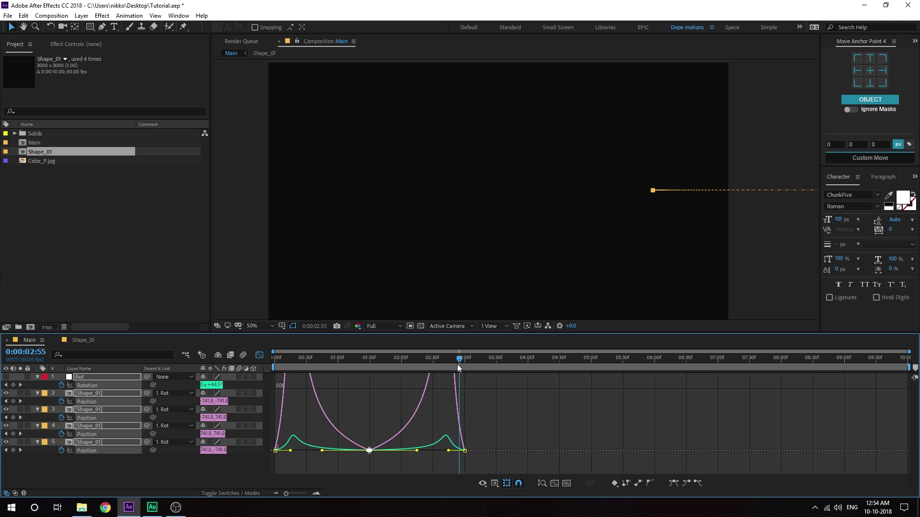
left_click(259, 355)
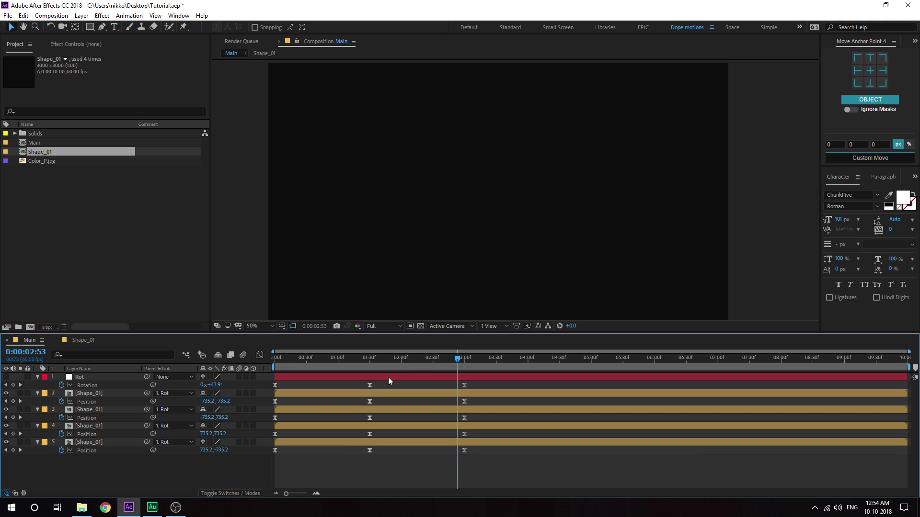
left_click_drag(455, 363, 399, 363)
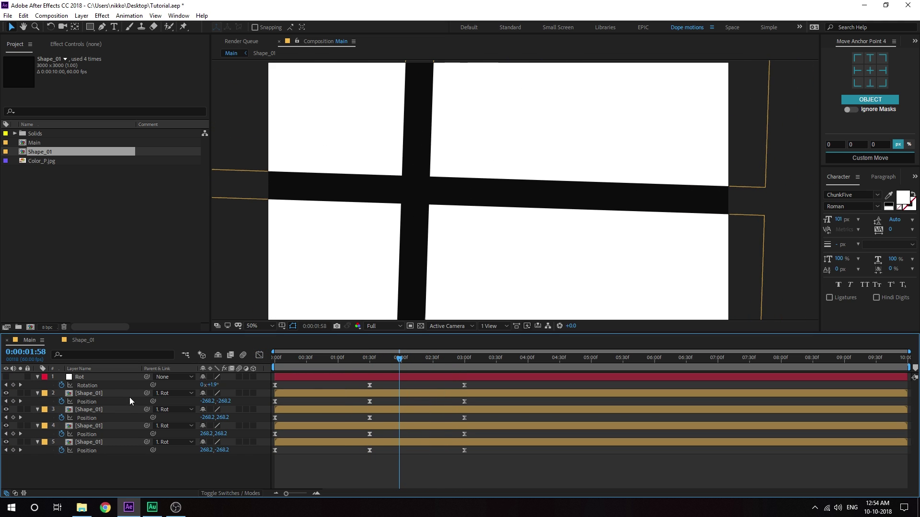
left_click(91, 393)
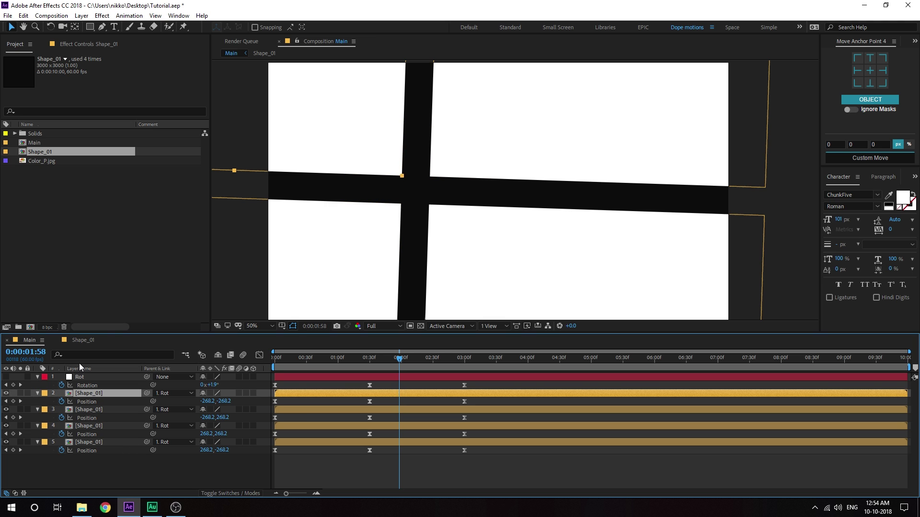
Step: Add Color_P.jpg to the composition, scale it to 47% and move it to the lower right
left_click(36, 161)
left_click_drag(37, 162, 555, 226)
key("s")
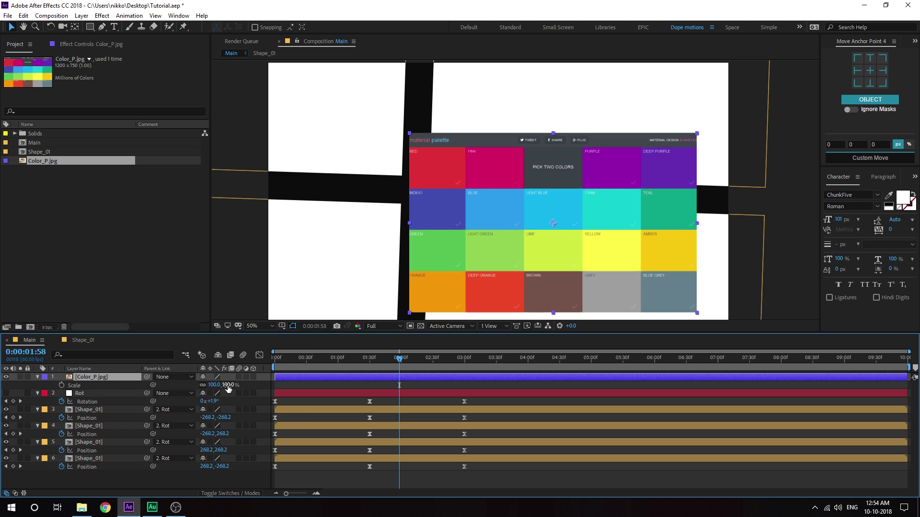
left_click_drag(228, 389, 203, 388)
left_click_drag(573, 257, 671, 289)
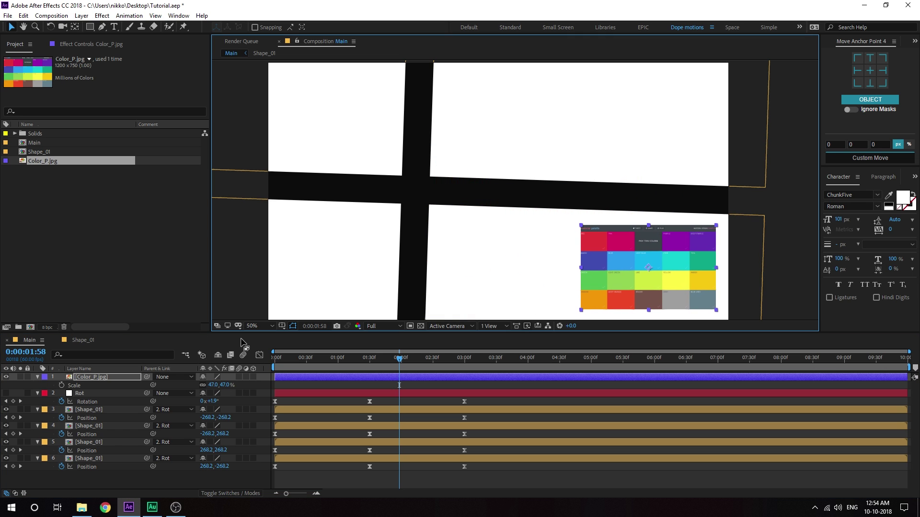
Step: Apply a Fill effect to the layer 3 Shape_01 copy and sample yellow from the palette
left_click(86, 409)
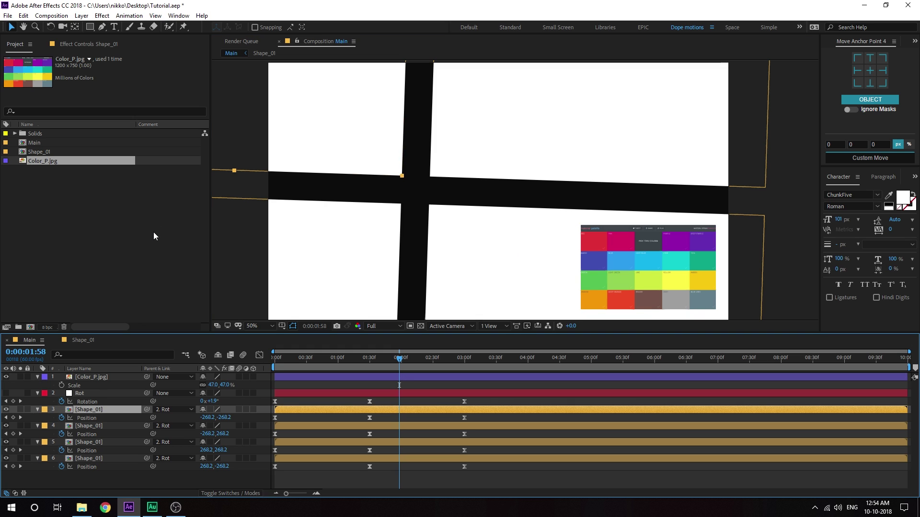
key("ctrl+space")
type("fill")
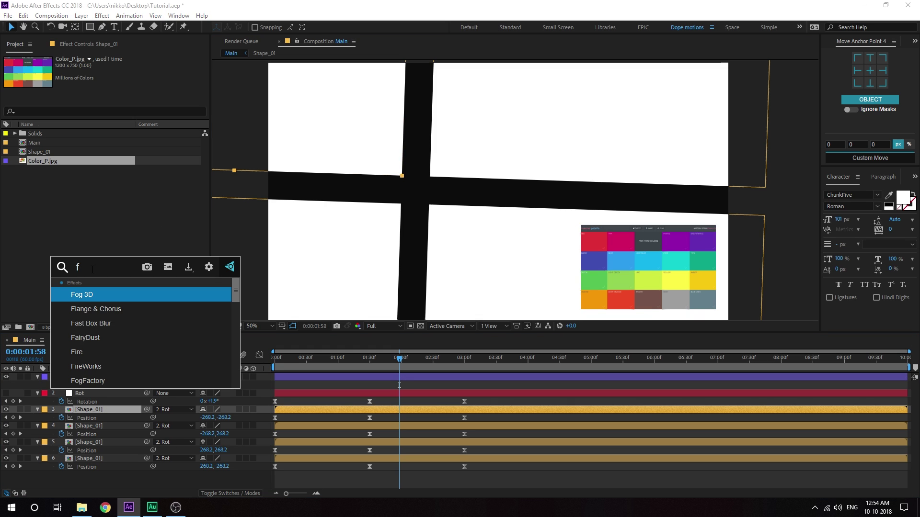
left_click(92, 296)
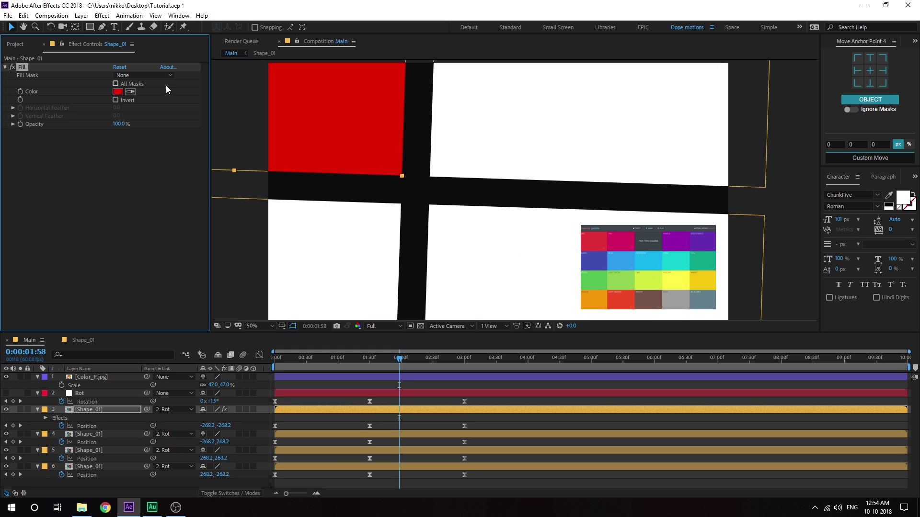
left_click(130, 91)
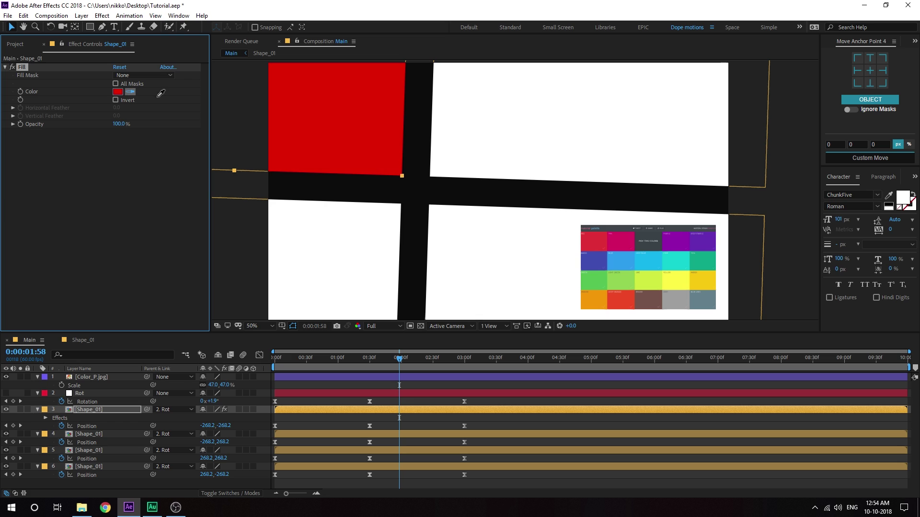
left_click(620, 233)
left_click(707, 278)
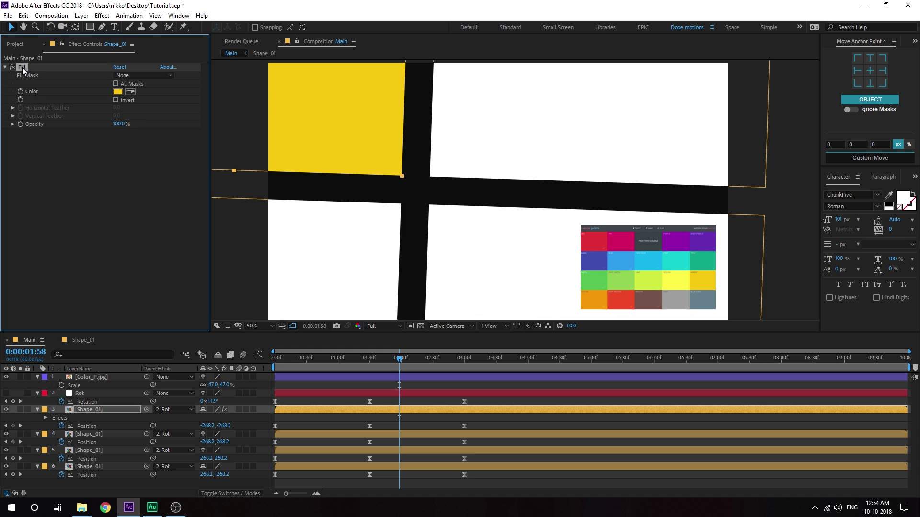
Step: Copy the Fill onto the layer 4 Shape_01 copy and sample light blue for it
key("ctrl+c")
left_click(88, 434)
key("ctrl+v")
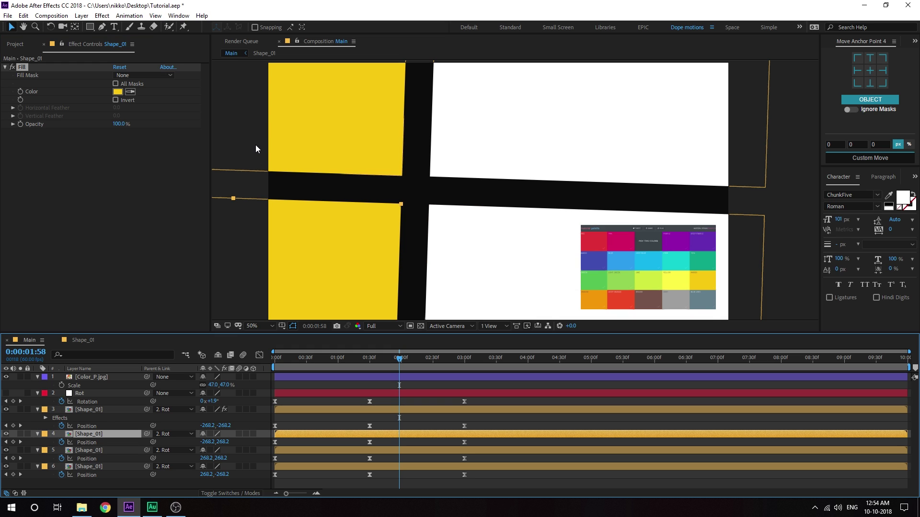
left_click(129, 92)
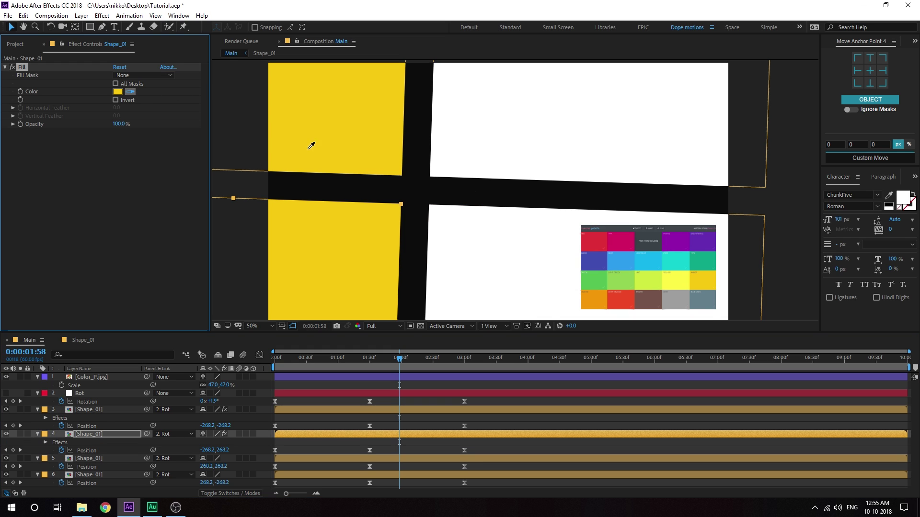
left_click(624, 263)
Step: Paste the Fill onto the bottom-right and top-right rectangles, sampling pink and purple
left_click(86, 458)
key("ctrl+v")
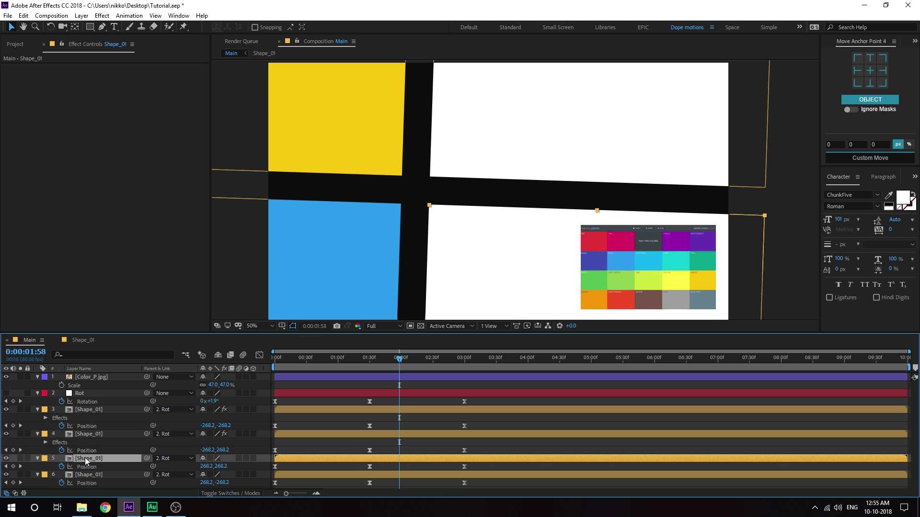
left_click(129, 91)
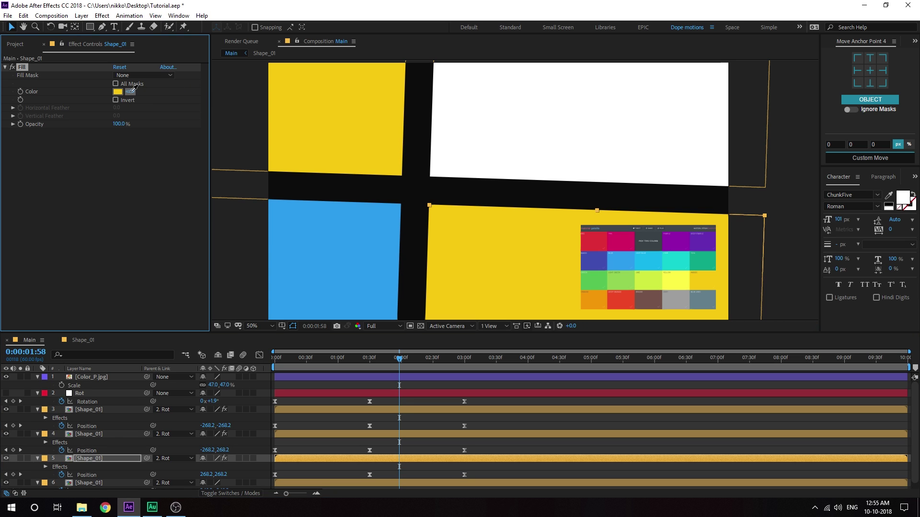
left_click(619, 244)
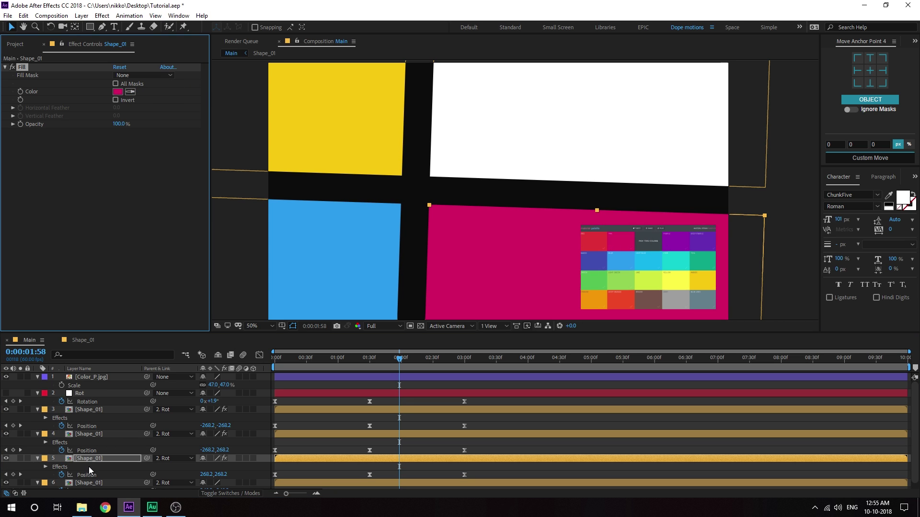
left_click(87, 458)
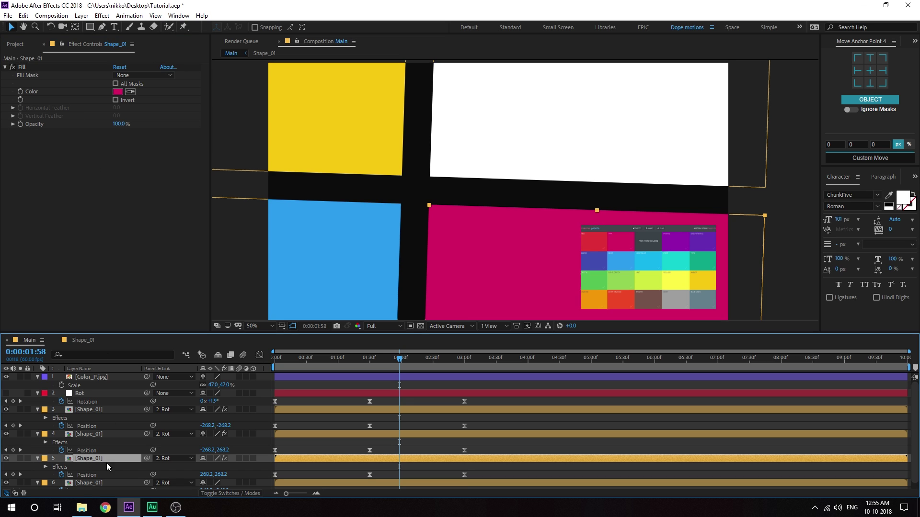
left_click(88, 484)
key("ctrl+v")
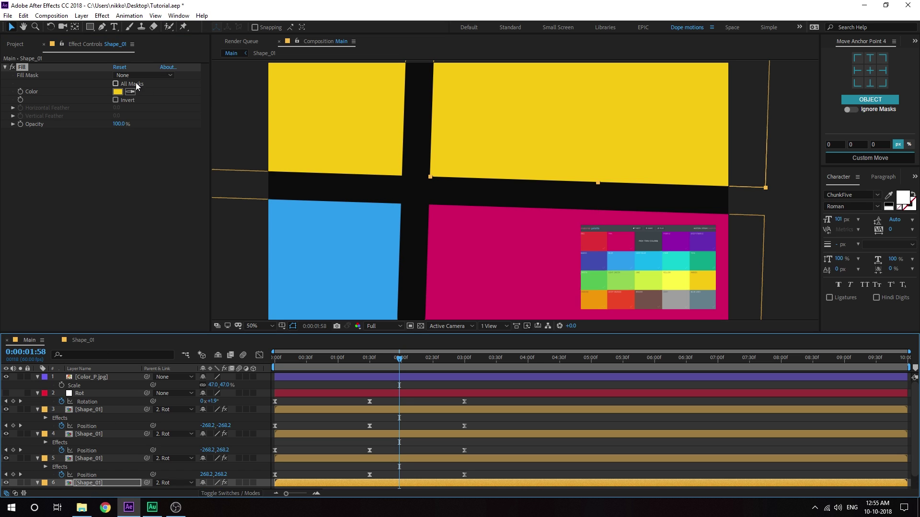
left_click(130, 92)
left_click(676, 241)
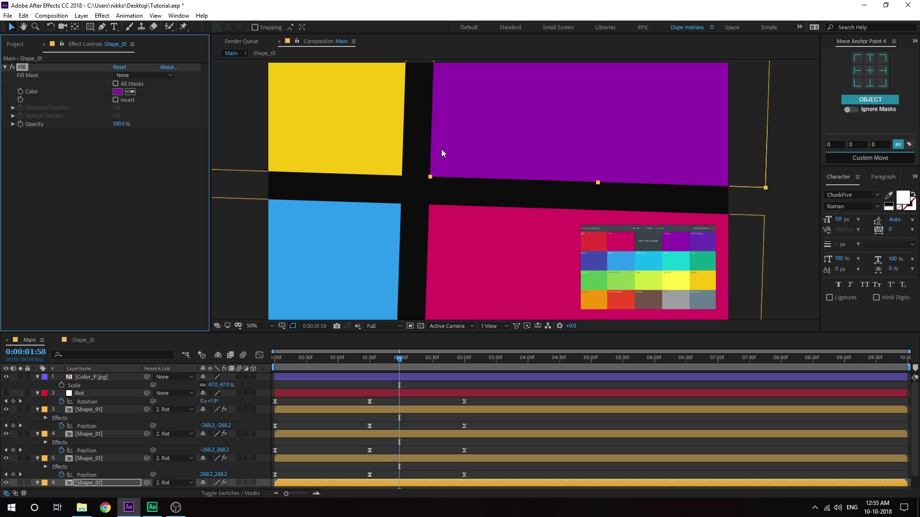
Step: At 1:30, set the Rot layer's Rotation to 45°
left_click(370, 362)
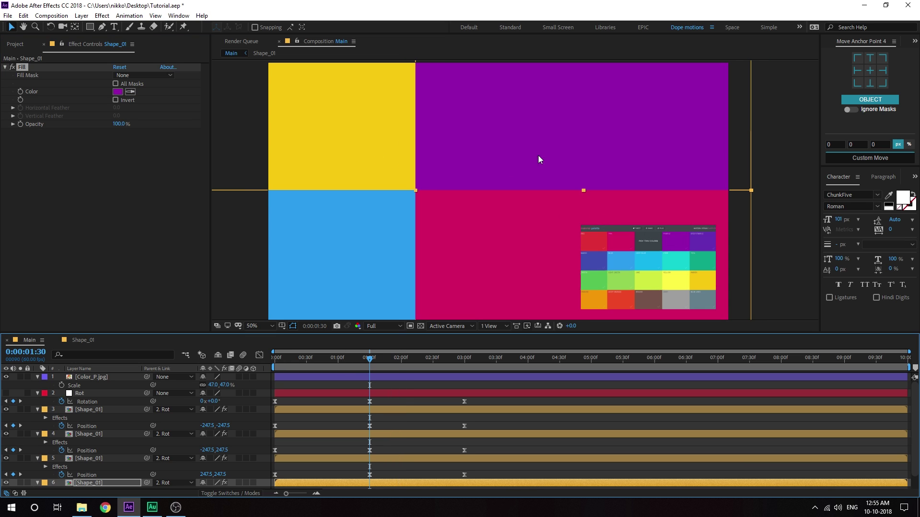
key("comma")
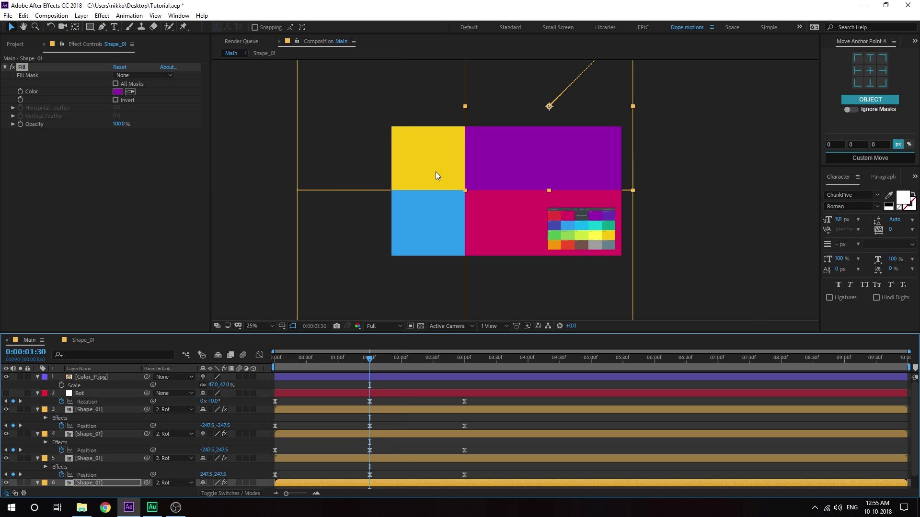
key("period")
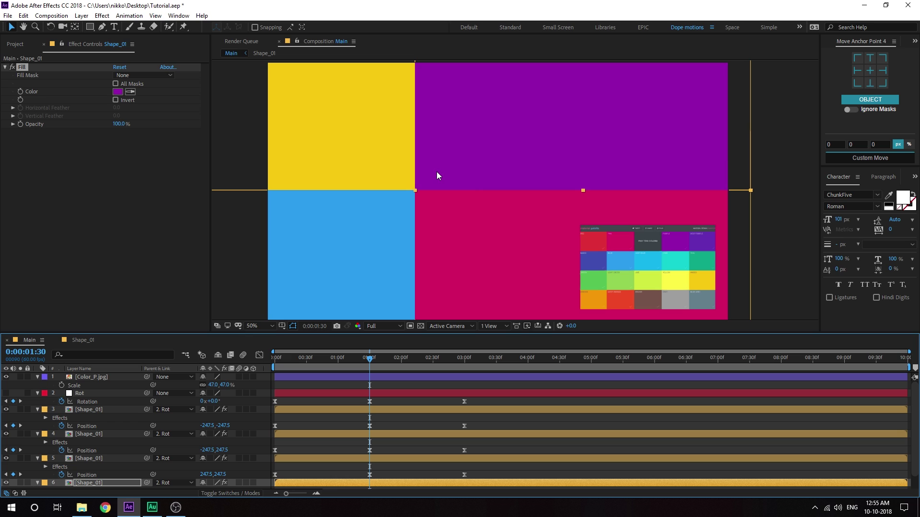
left_click(98, 377)
key("r")
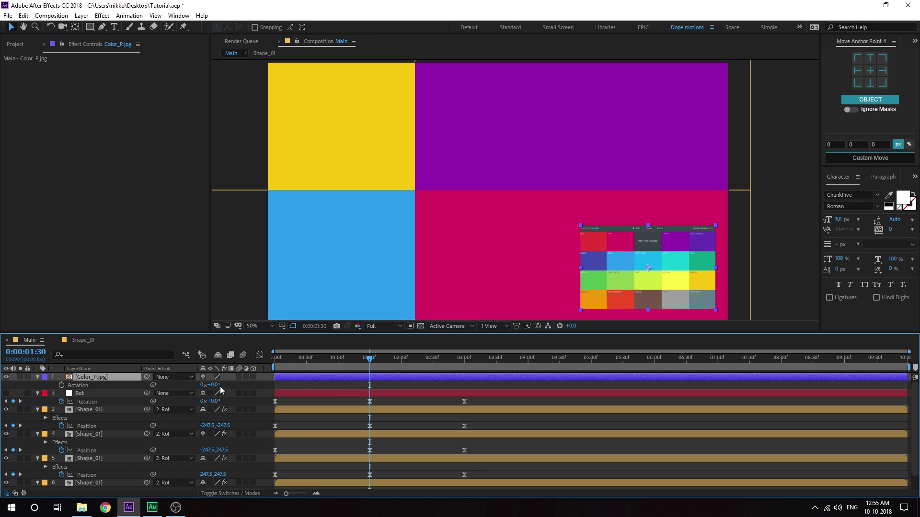
left_click(88, 394)
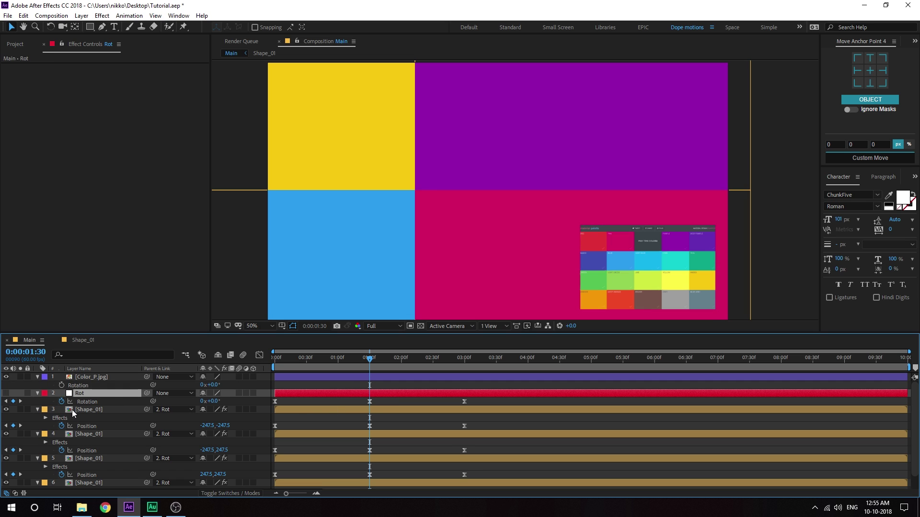
left_click(214, 402)
type("45")
key("Return")
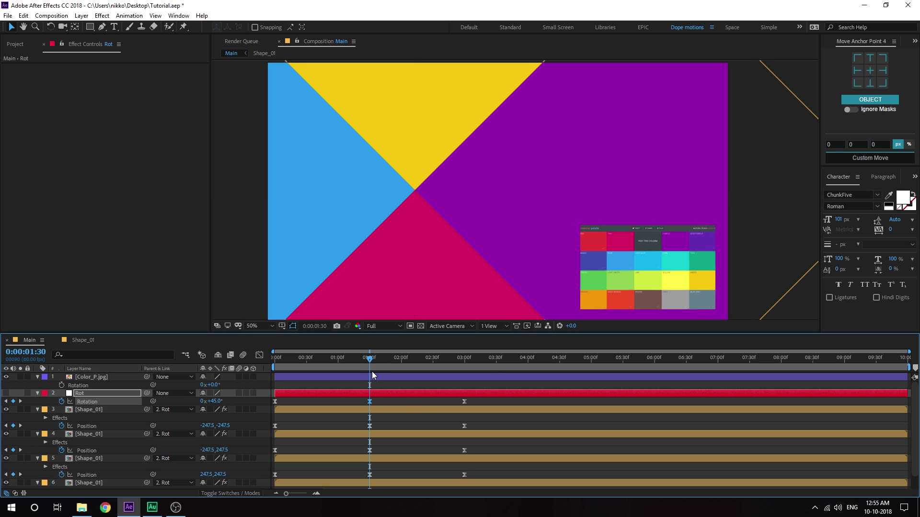
Step: At 3:00, set Rot's Rotation to 90° and scrub back to check the spin
left_click_drag(378, 358, 461, 373)
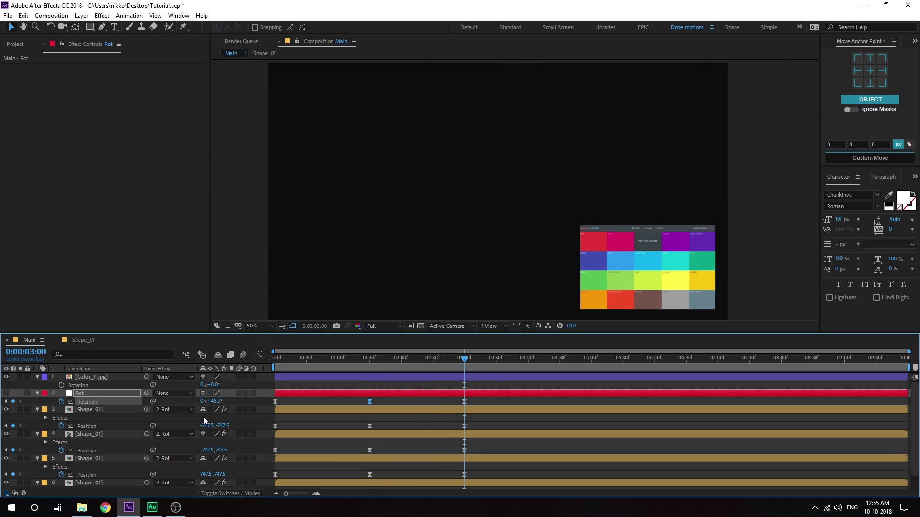
left_click(215, 401)
type("90")
key("Return")
left_click_drag(287, 358, 369, 400)
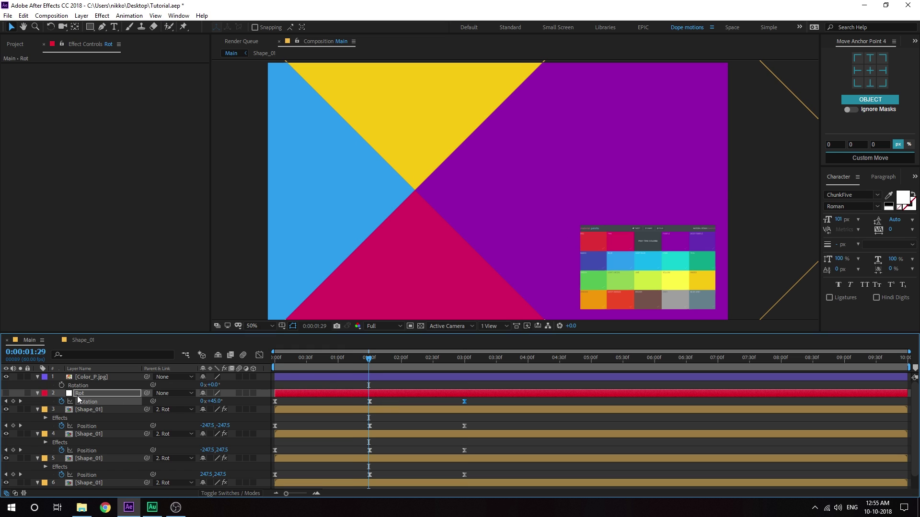
Step: Collapse all layer properties and select shape layers 3–6
key("ctrl+a")
key("u")
left_click(73, 444)
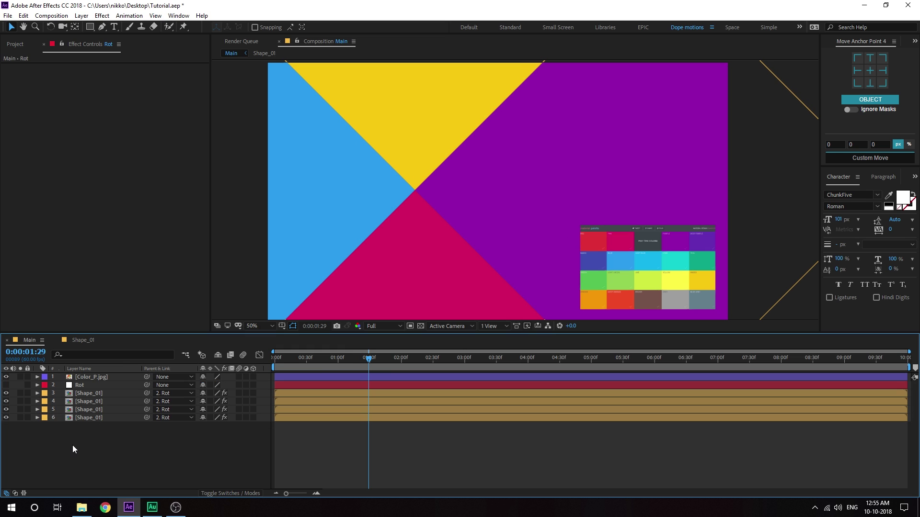
left_click_drag(79, 448, 105, 396)
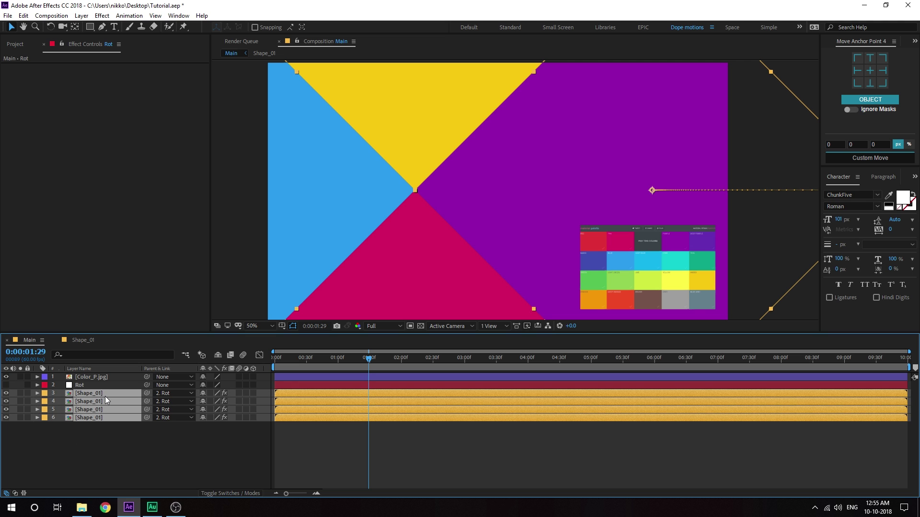
Step: Duplicate layers 3–6, move the copies to the bottom, and give them the Pink label
key("ctrl+d")
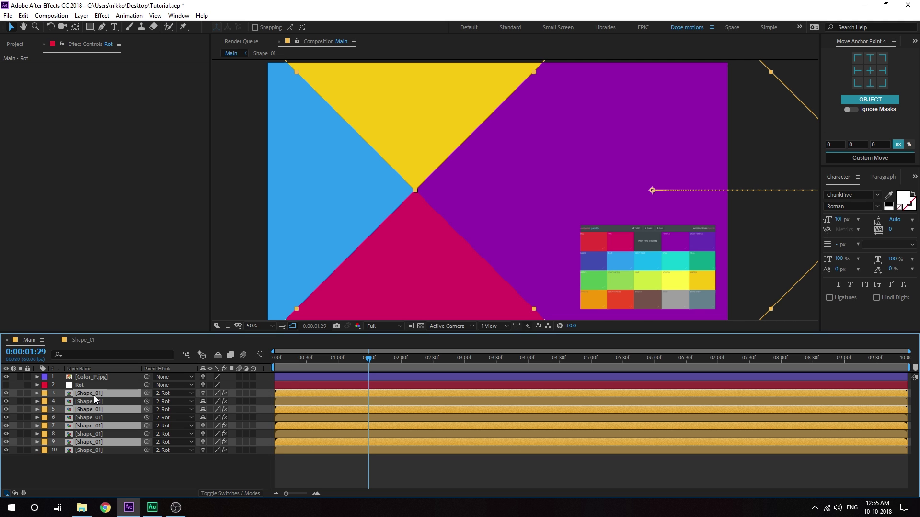
left_click_drag(94, 396, 97, 453)
left_click(44, 427)
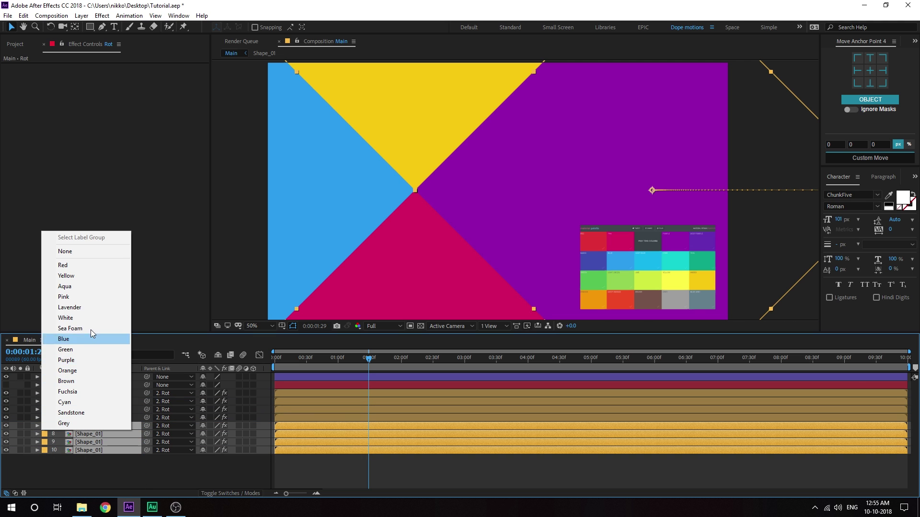
left_click(77, 297)
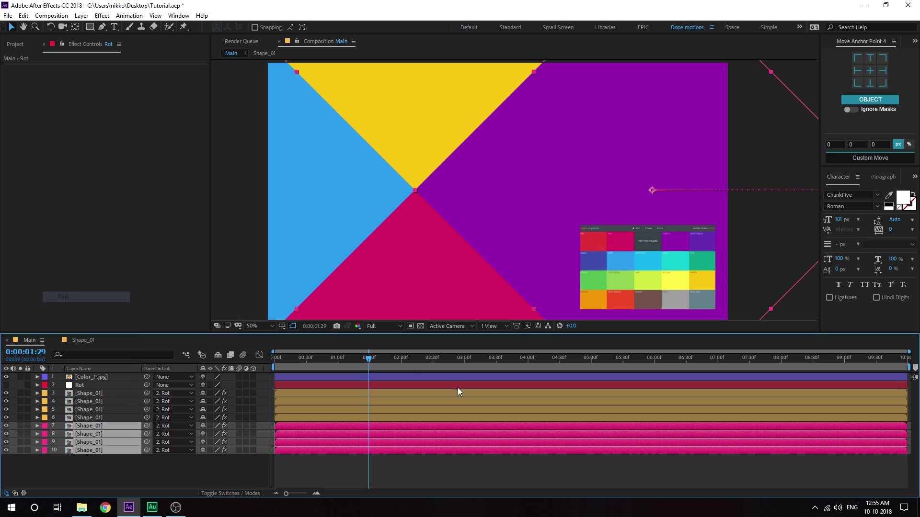
Step: Shift the original four shape layers slightly later in time
left_click(286, 394)
left_click(285, 416, "shift")
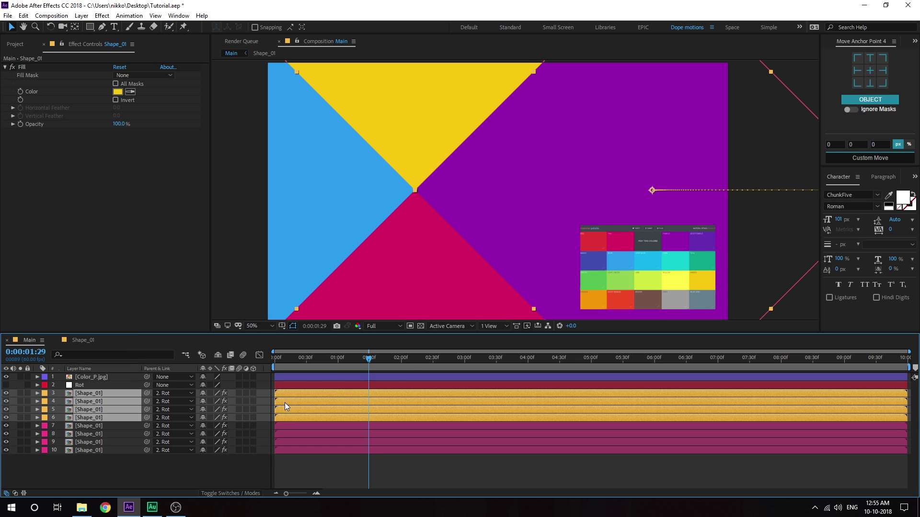
left_click_drag(286, 395, 295, 396)
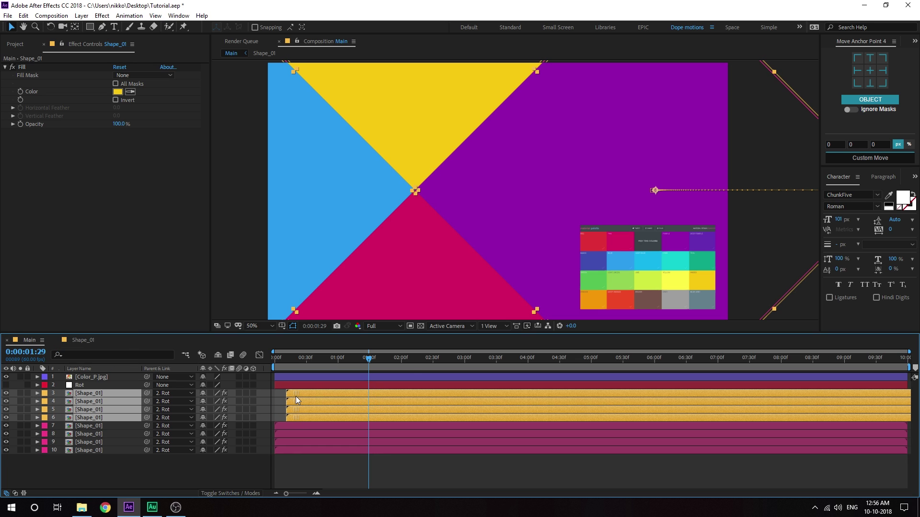
left_click(283, 459)
left_click_drag(279, 357, 346, 358)
Step: Recolour duplicate layers 7 and 8 blue and pink with the Fill eyedropper
left_click(101, 426)
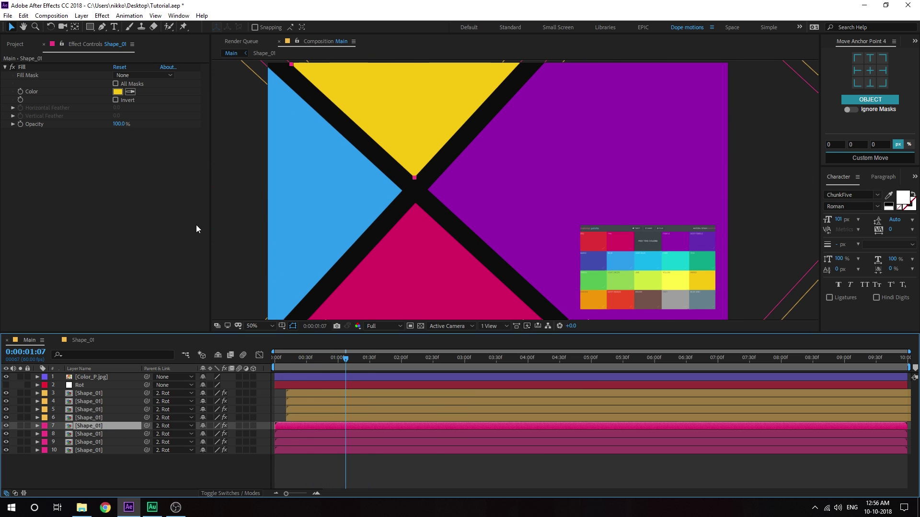
left_click(130, 92)
left_click(318, 172)
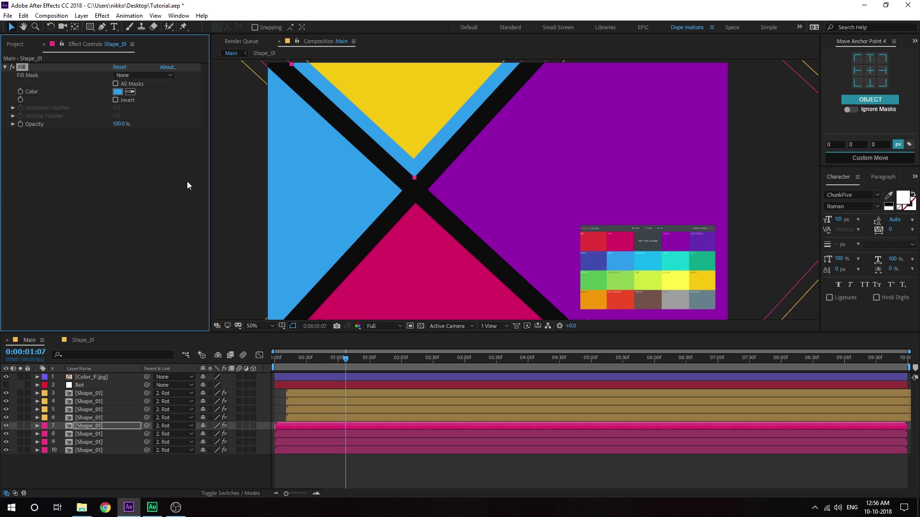
left_click(84, 434)
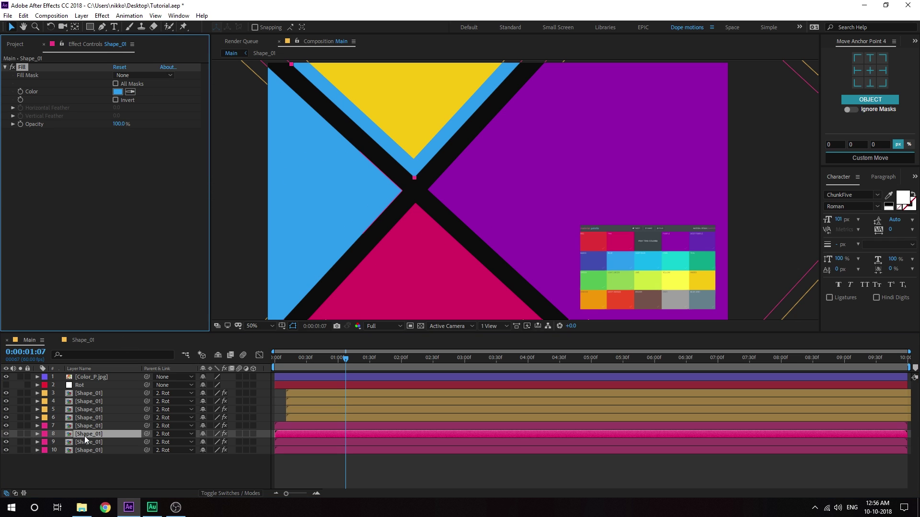
left_click(130, 91)
left_click(465, 288)
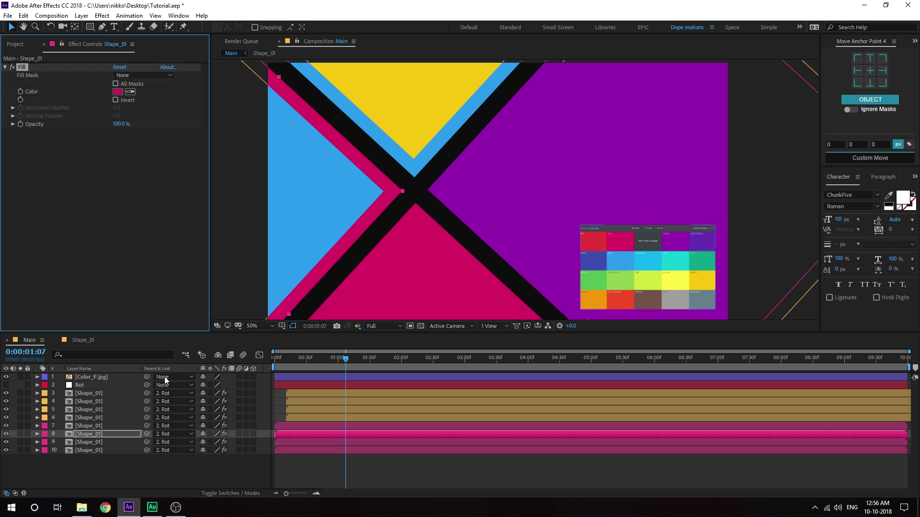
Step: Recolour duplicate layers 9 and 10 purple and yellow, then scrub to preview the stripes
left_click(101, 442)
left_click(130, 91)
left_click(449, 173)
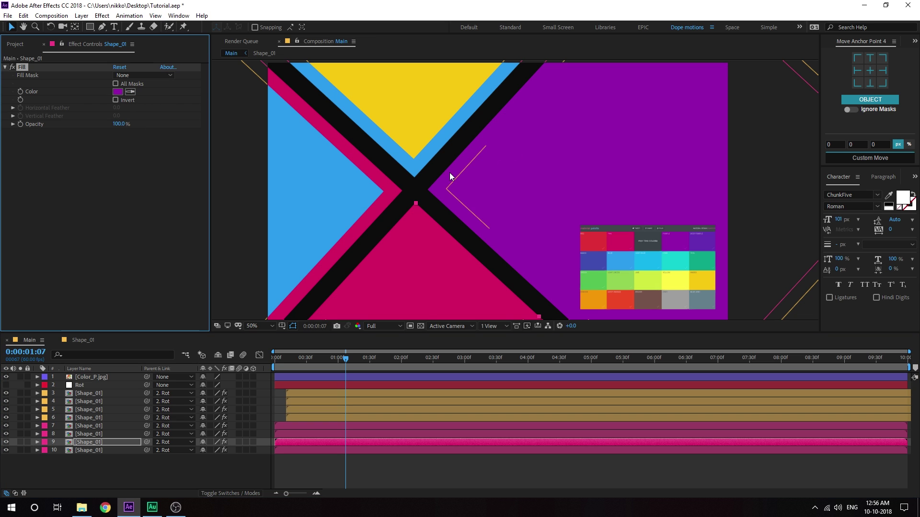
left_click(84, 451)
left_click(130, 91)
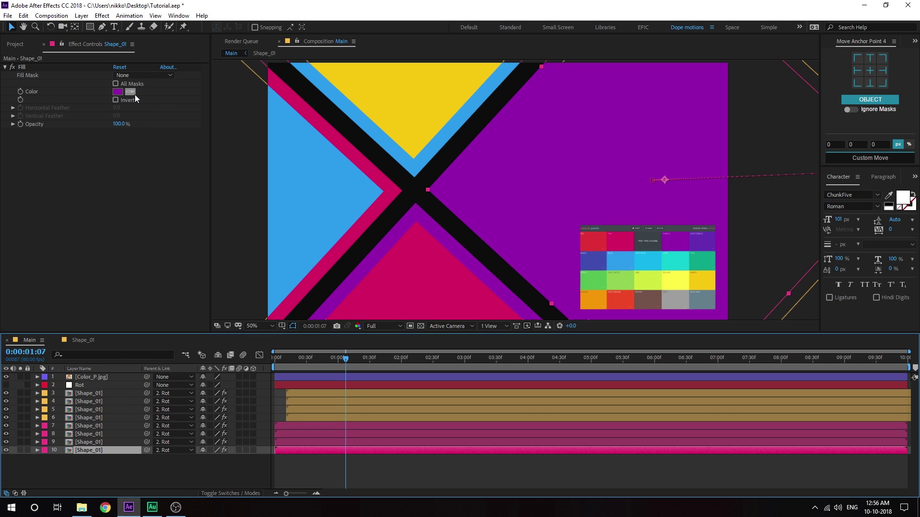
left_click(404, 95)
left_click_drag(286, 366, 347, 374)
Step: Duplicate coloured layers 7–10, move the copies to the bottom, and give them a pale label
left_click_drag(136, 438, 103, 429)
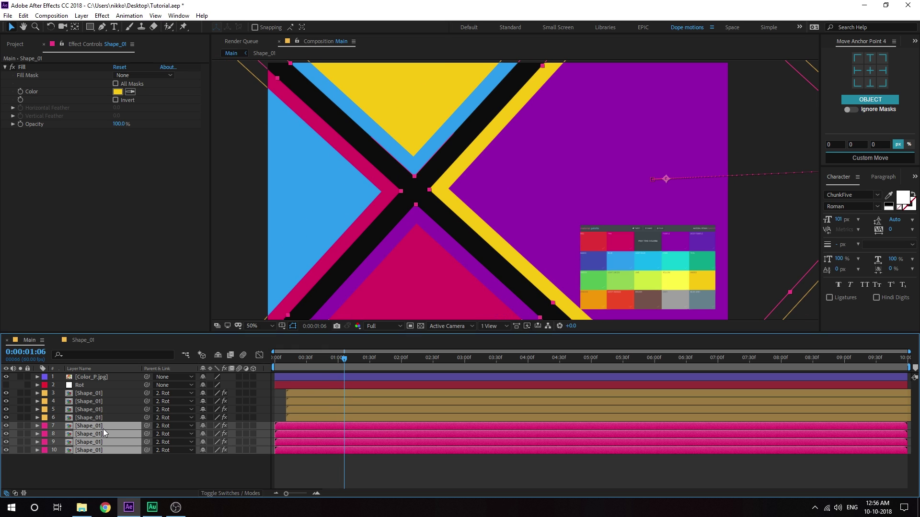
key("ctrl+d")
left_click_drag(90, 425, 91, 488)
left_click(46, 461)
left_click(71, 359)
Step: Delay layers 3–10 slightly later in time
left_click(295, 450)
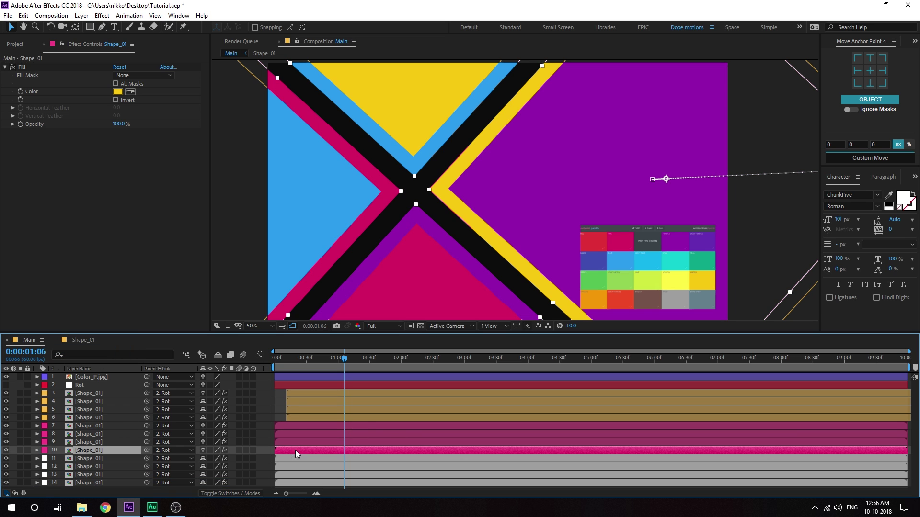
left_click(295, 395, "shift")
left_click_drag(295, 393, 307, 393)
key("ctrl+shift+a")
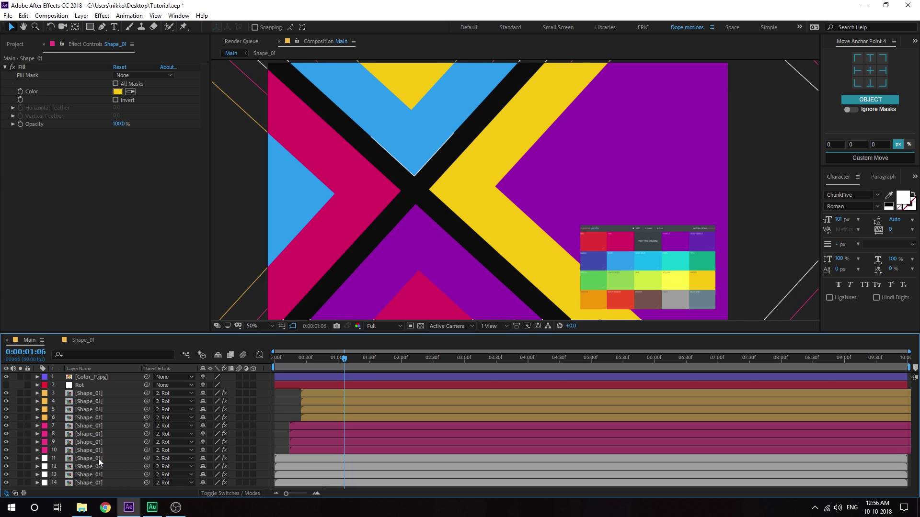
Step: Recolour layer 11 purple and layer 12 yellow with the Fill eyedropper
left_click(99, 458)
left_click(130, 92)
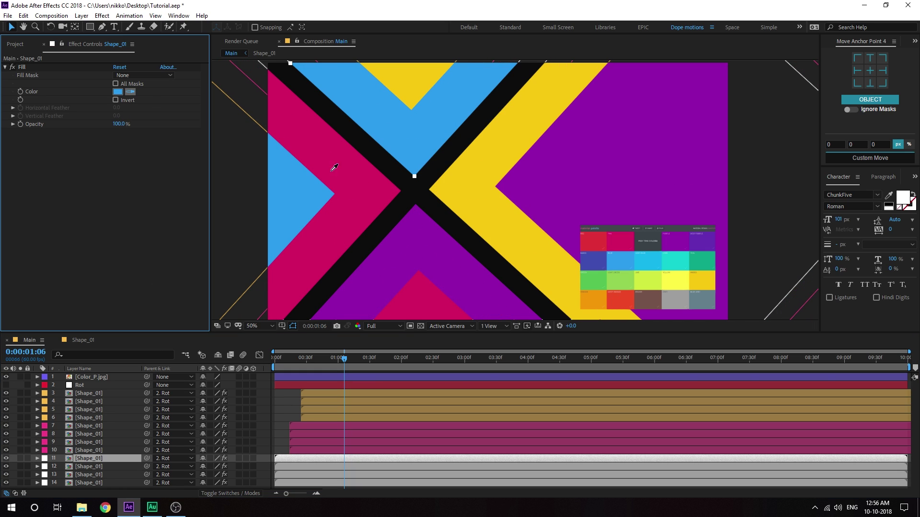
left_click(415, 252)
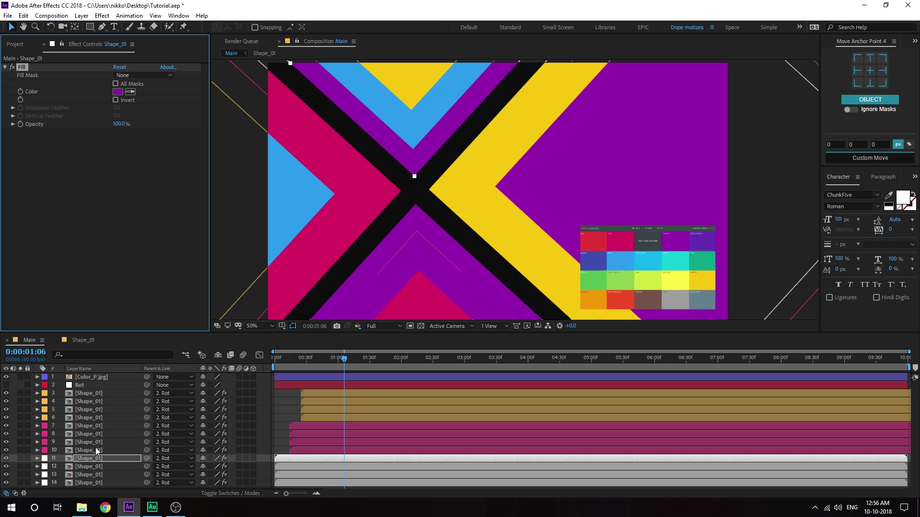
left_click(96, 467)
left_click(130, 92)
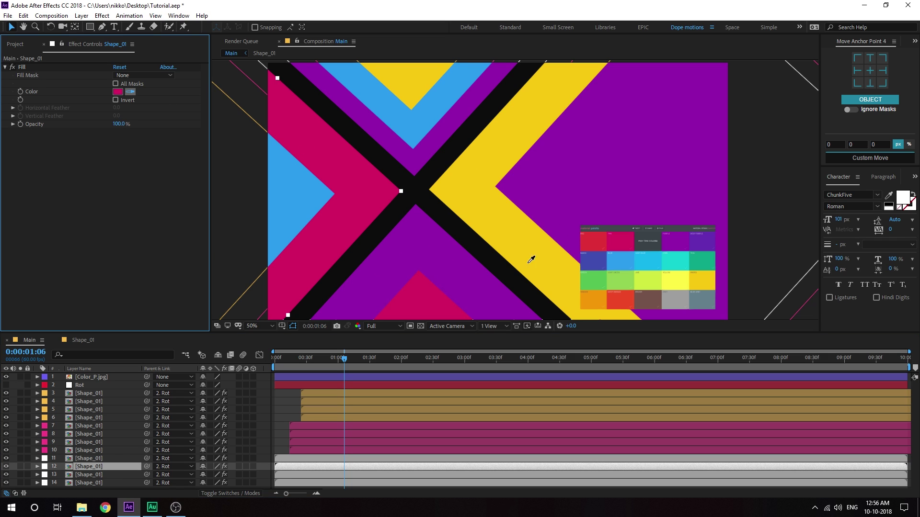
left_click(506, 236)
Step: Recolour layer 13 blue and layer 14 pink, then preview the transition
left_click(96, 475)
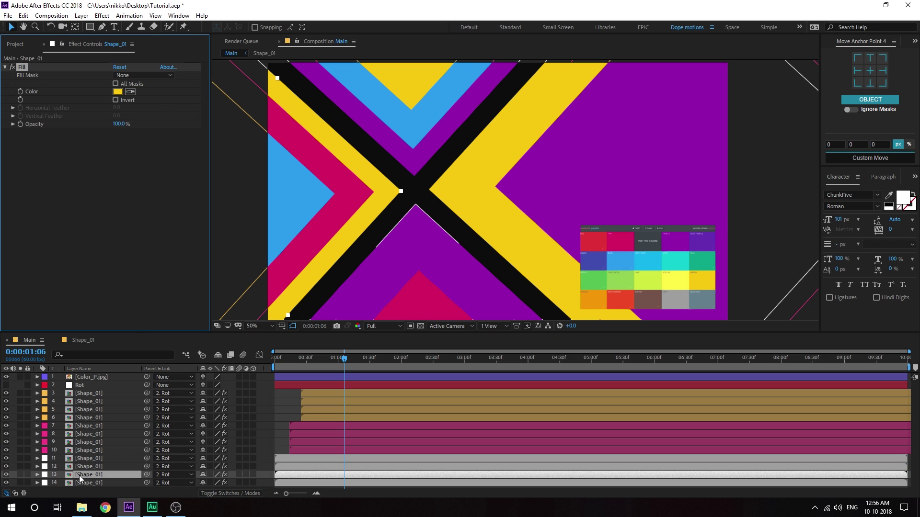
left_click(130, 92)
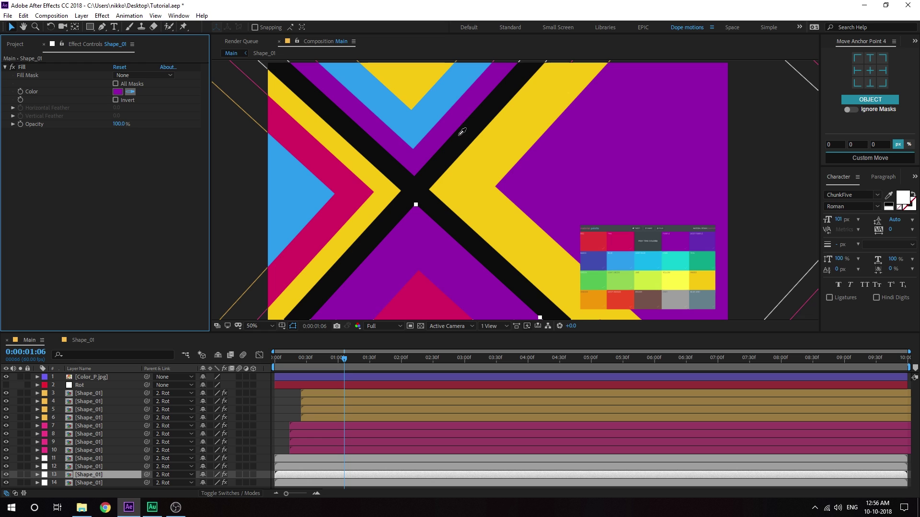
left_click(425, 111)
left_click(91, 483)
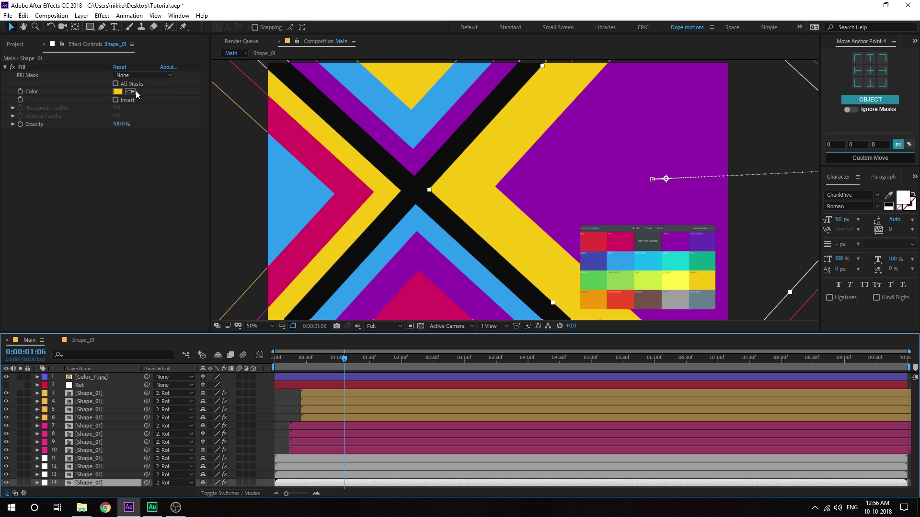
left_click(130, 92)
left_click(326, 173)
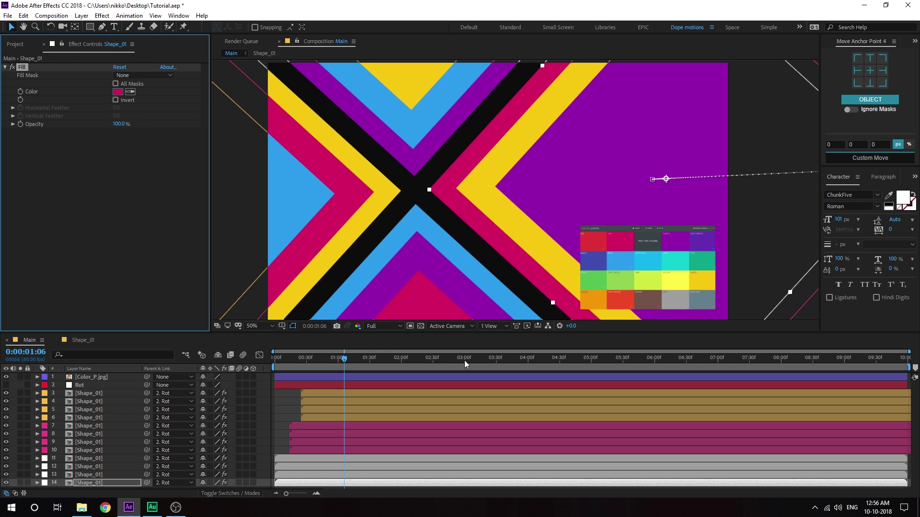
left_click_drag(328, 367, 257, 398)
key("space")
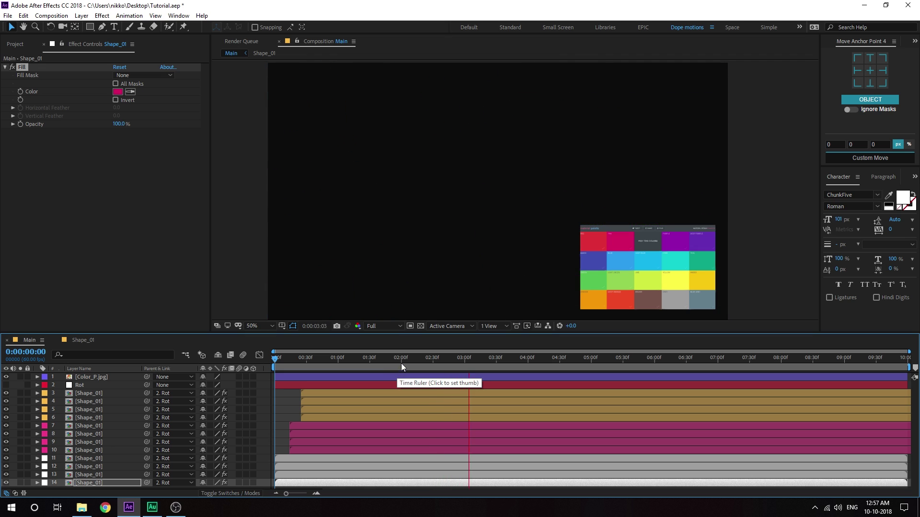
Step: Stop the preview and park the playhead at 0:00:01:50, where the shapes settle
key("space")
left_click_drag(457, 360, 391, 376)
left_click(64, 169)
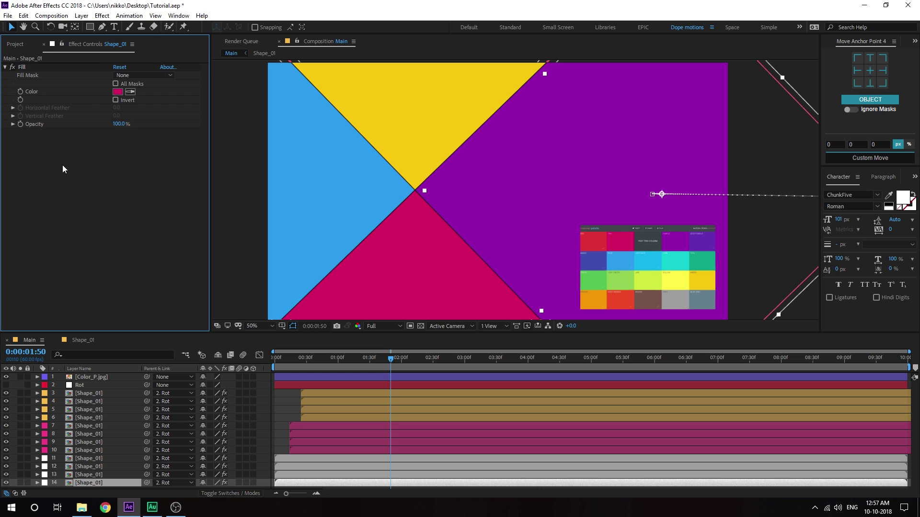
Step: Hide the Color_P palette reference and type a new 'Dynamic' text layer over the purple area
left_click(114, 27)
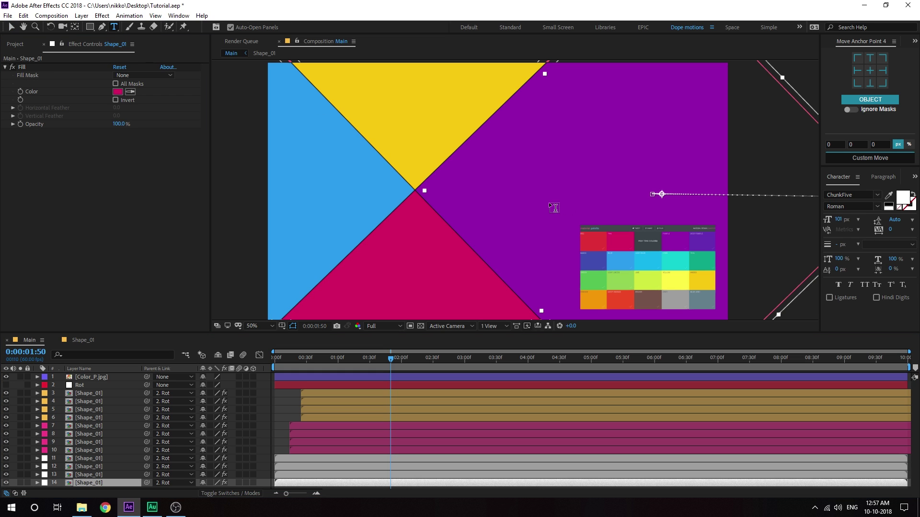
left_click(478, 178)
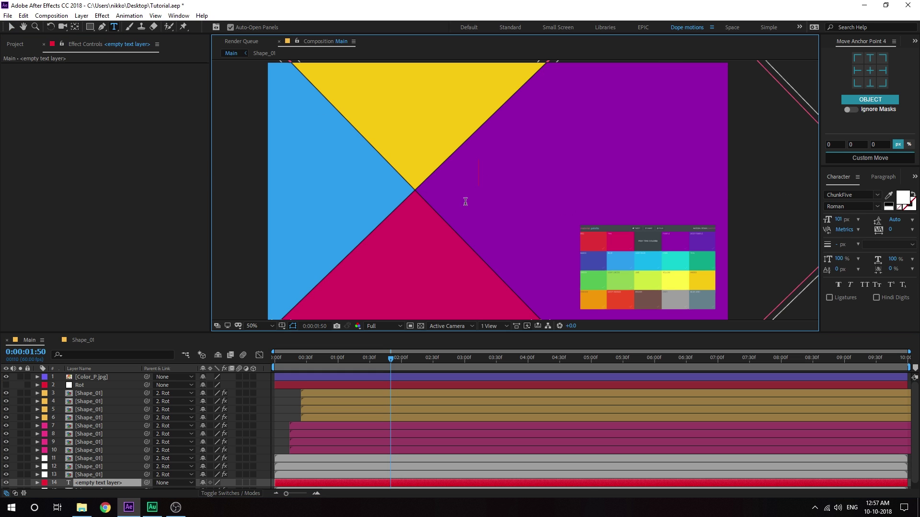
left_click(6, 378)
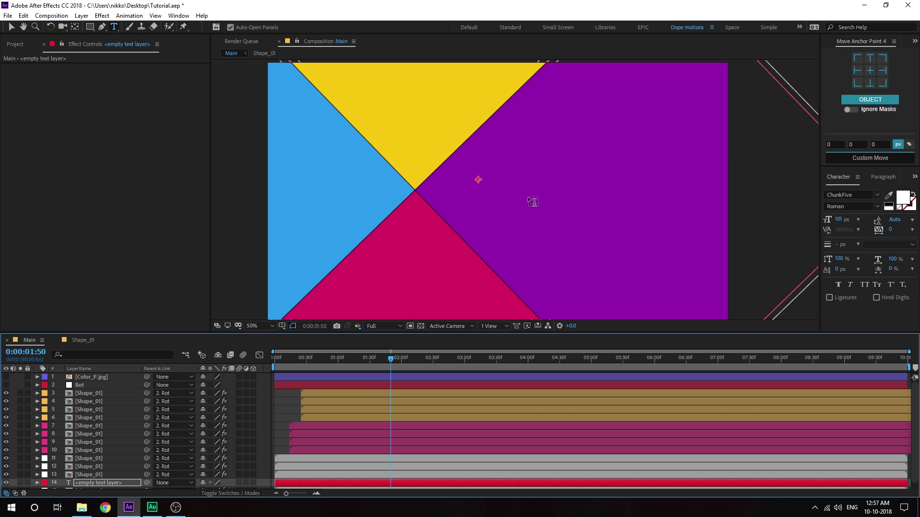
left_click(485, 182)
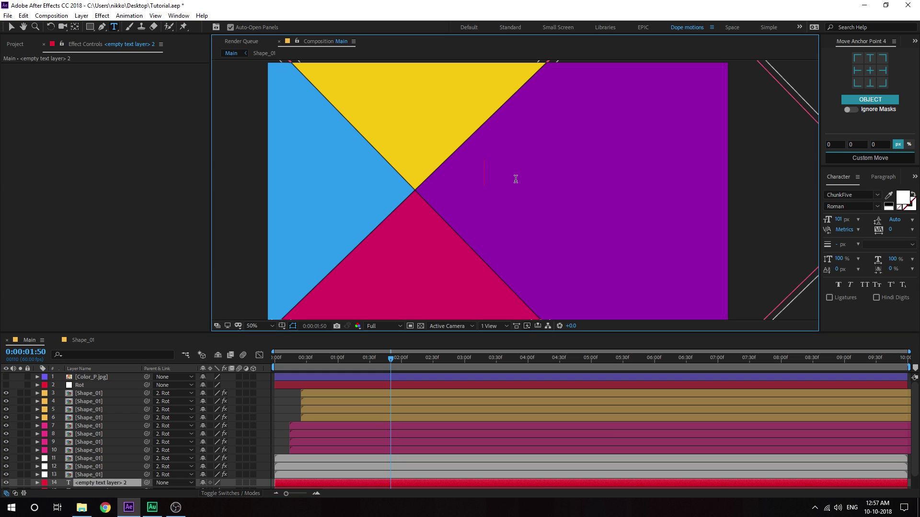
type("Dynamic")
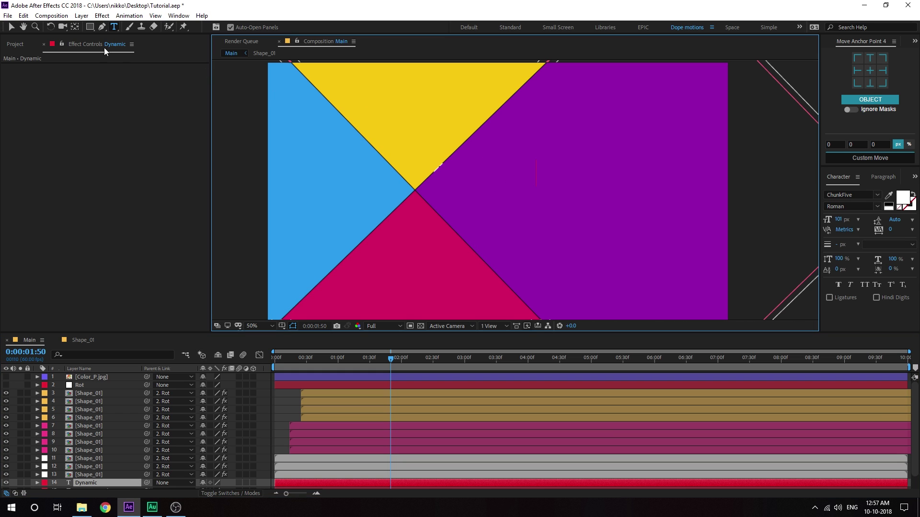
left_click(11, 28)
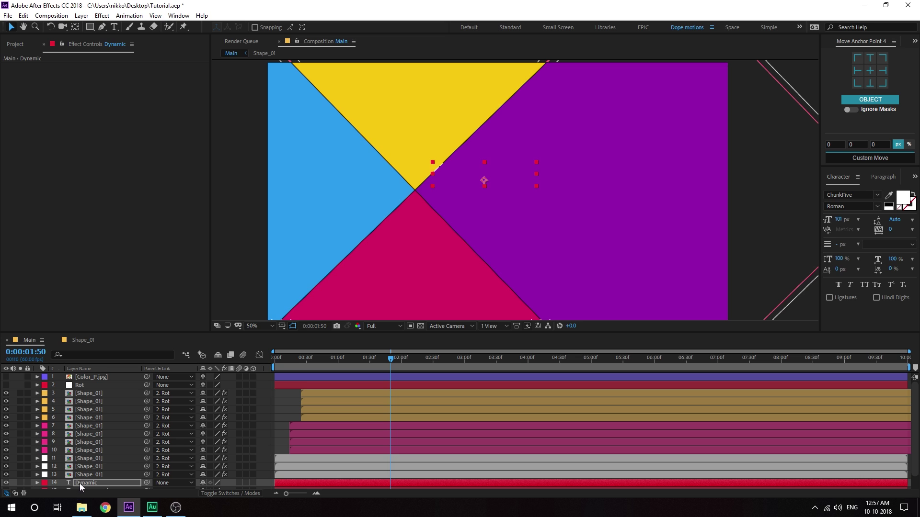
Step: Move Dynamic to layer position 3 over the purple band, with tracking 22 and size 162 px
left_click_drag(80, 484, 93, 390)
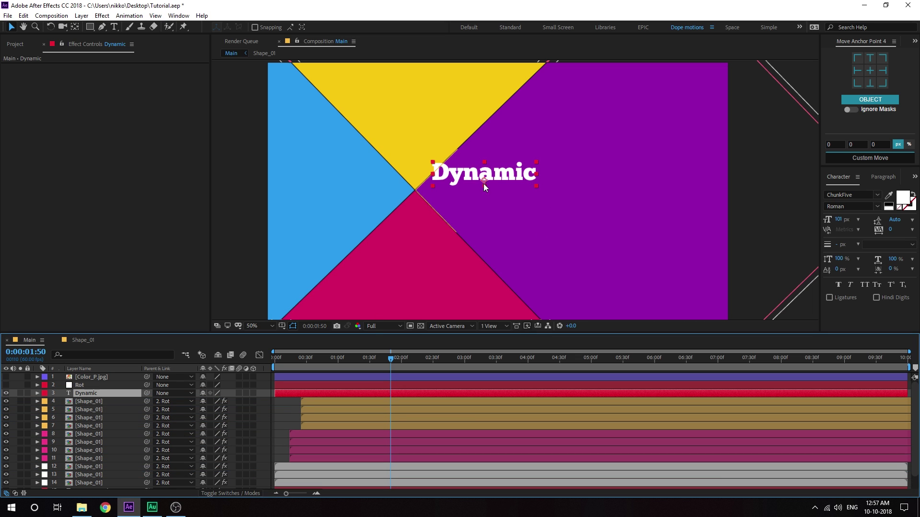
left_click_drag(507, 173, 526, 185)
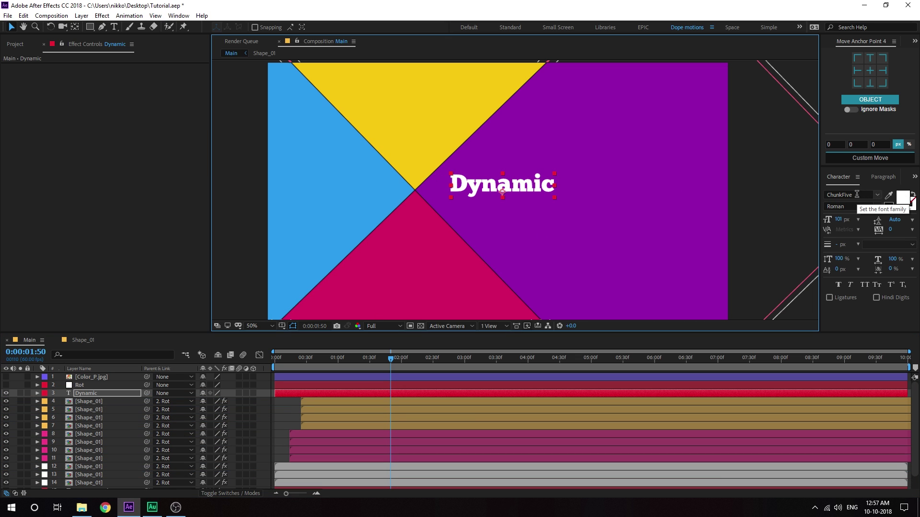
left_click_drag(890, 230, 897, 226)
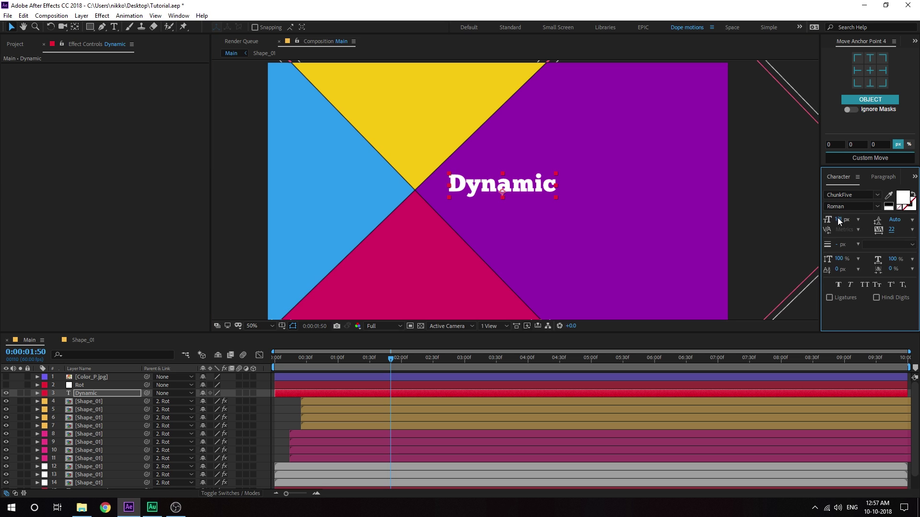
left_click_drag(839, 220, 573, 191)
Step: Pick-whip the Dynamic text to layer 7, Shape_01, then scrub to confirm it follows
left_click(523, 237)
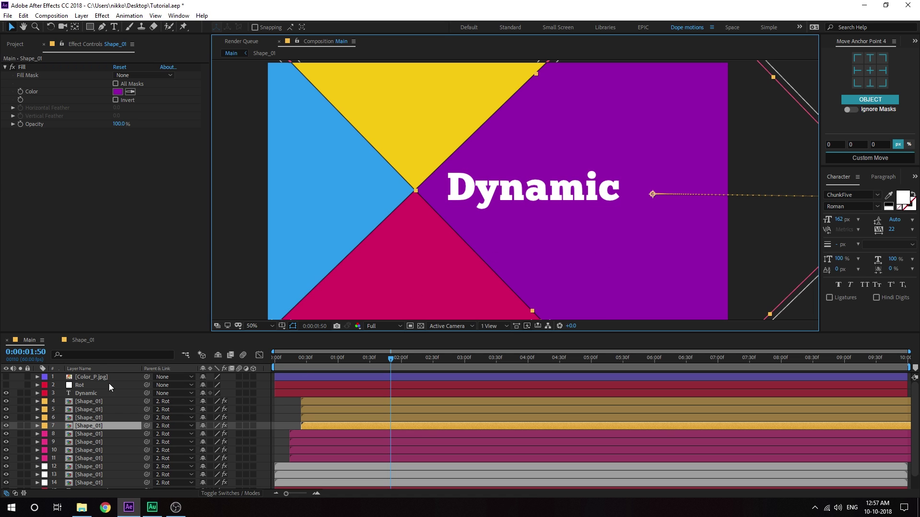
left_click_drag(147, 393, 89, 426)
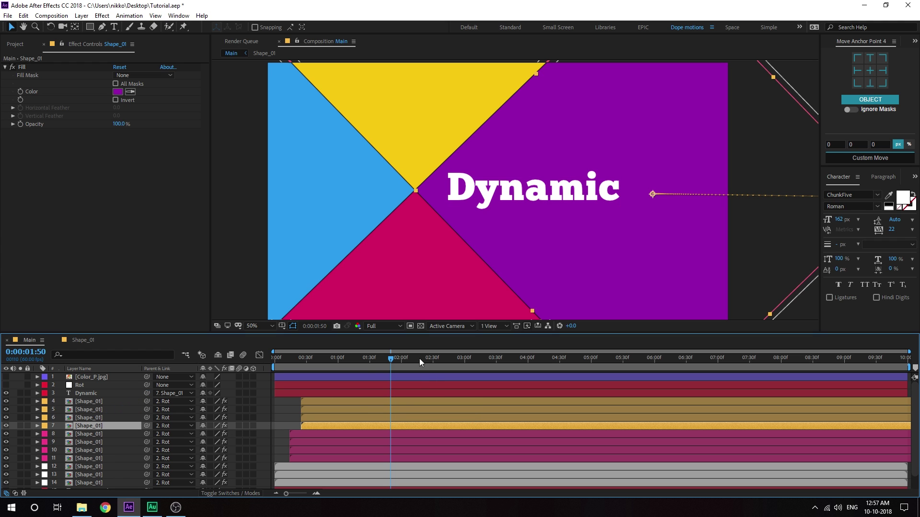
left_click_drag(362, 363, 396, 379)
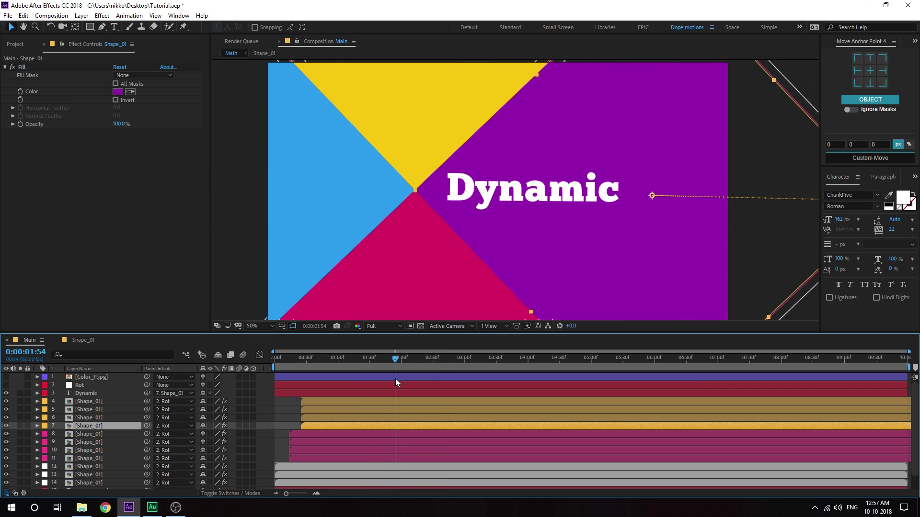
Step: Duplicate the Dynamic text layer with Ctrl+D and move the copy below and right of it
left_click(91, 394)
key("ctrl+d")
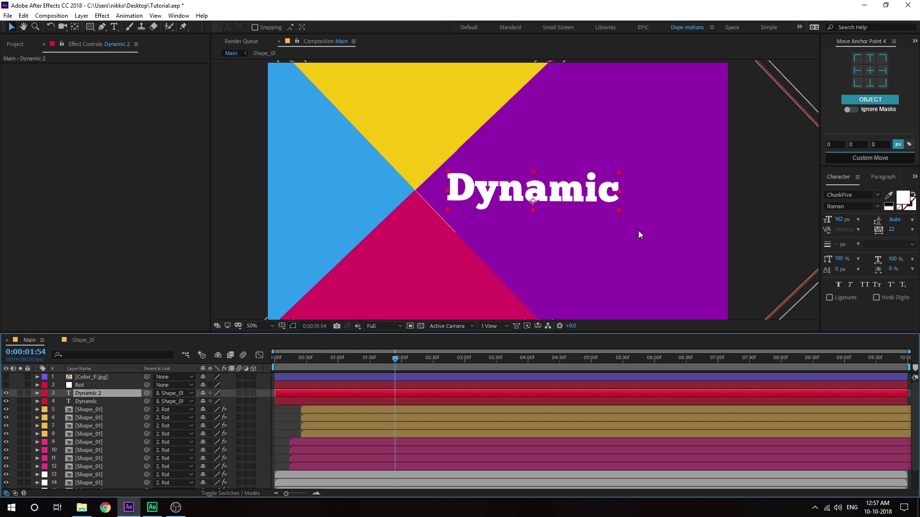
left_click_drag(587, 204, 629, 244)
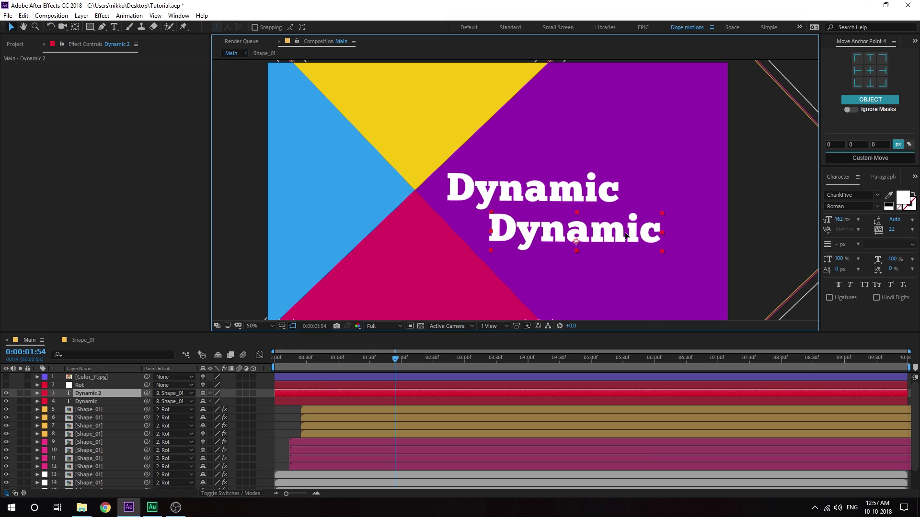
Step: Retype the copy as 'Transition' and shrink it to 86 px
double_click(93, 393)
type("Transition")
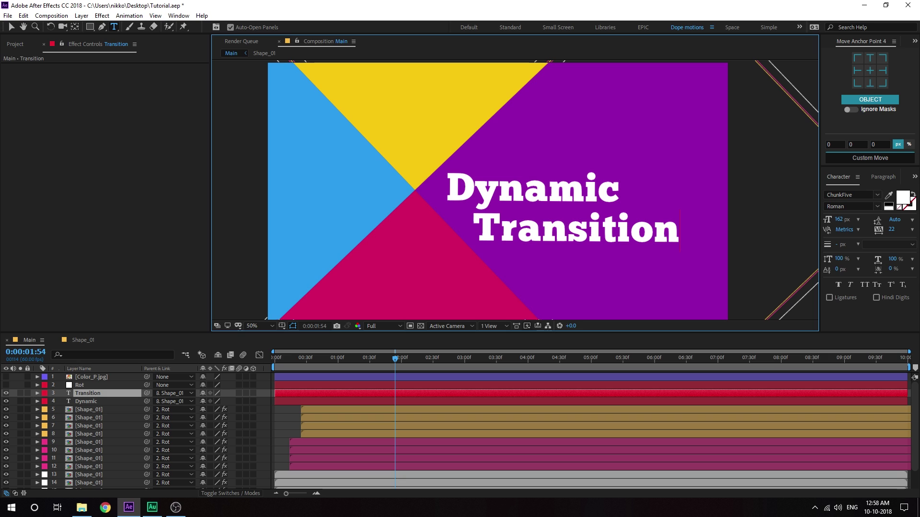
left_click(17, 25)
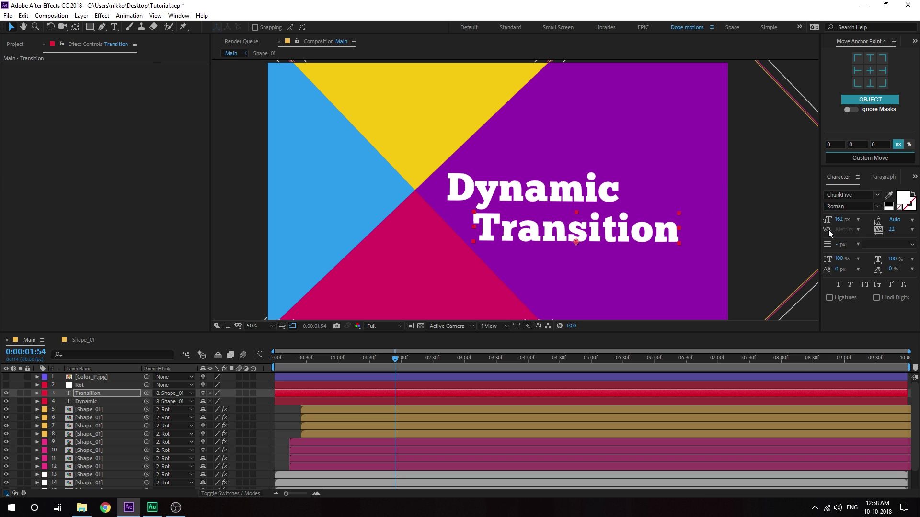
left_click_drag(838, 219, 585, 217)
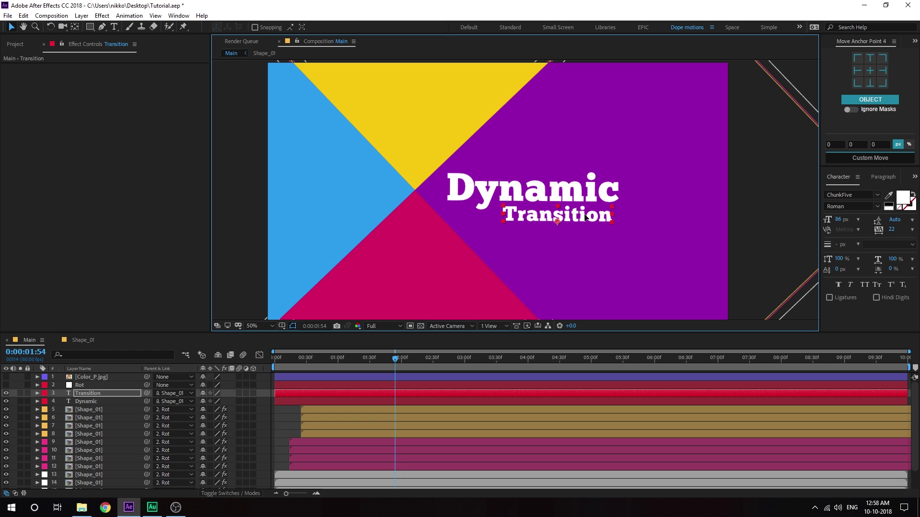
left_click(283, 412)
key("Home")
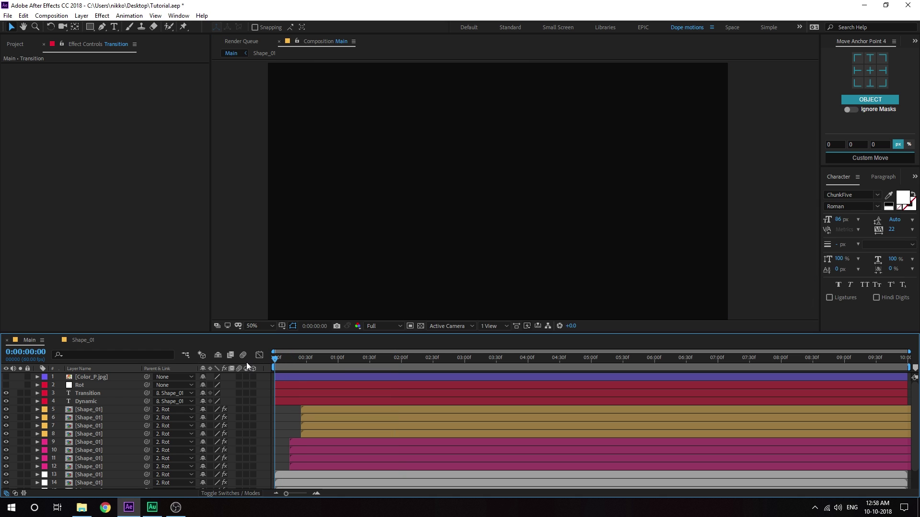
key("space")
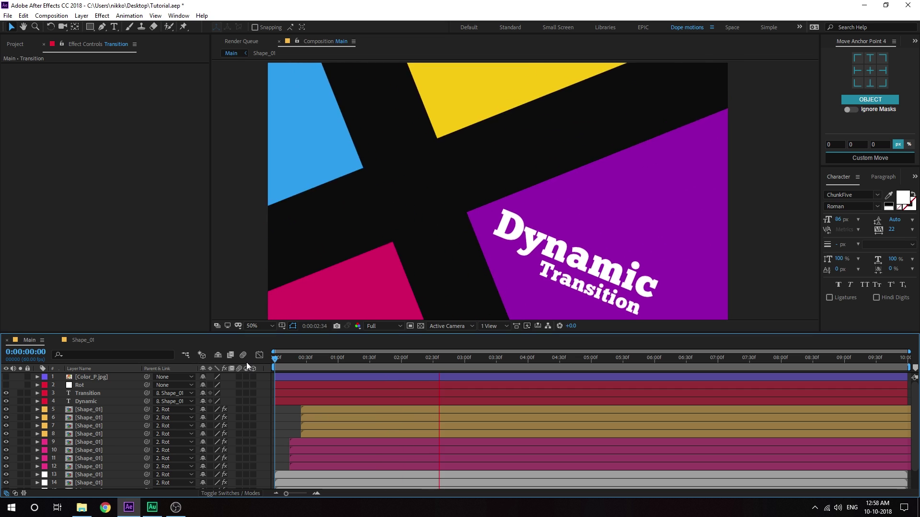
left_click_drag(295, 356, 468, 381)
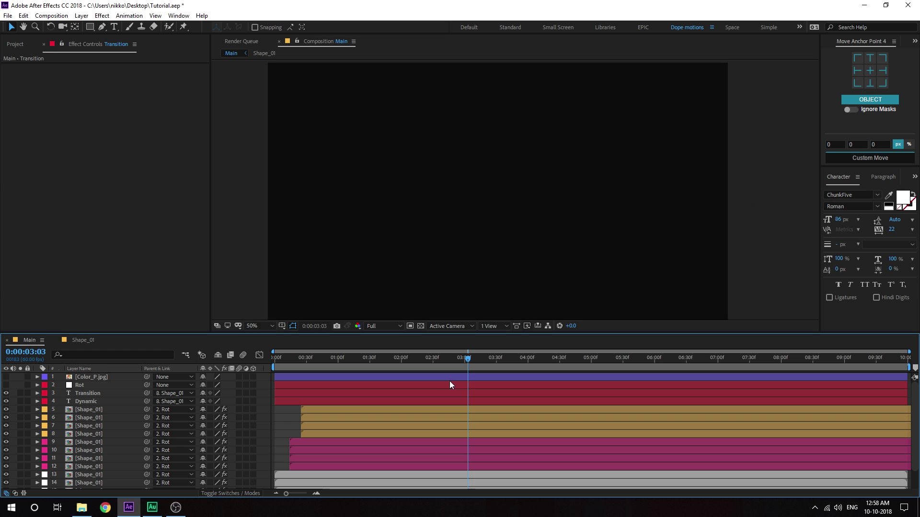